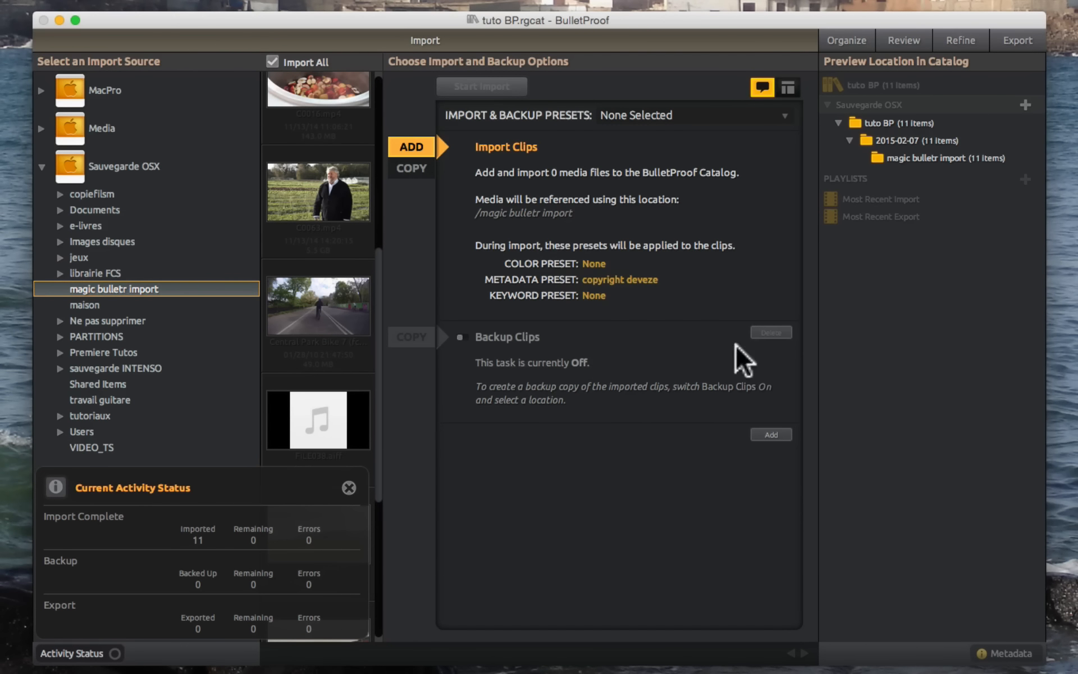
- Turn on Backup Clips and add a second backup task, leaving its backup location unset
{"action": "left_click", "coordinate": [495, 337]}
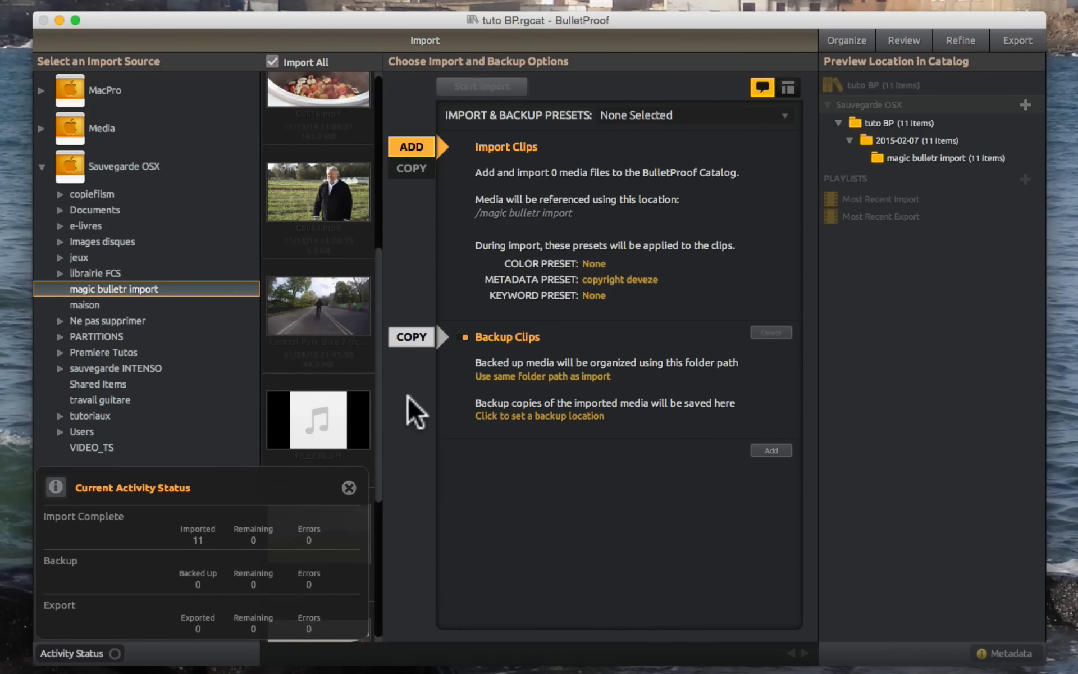
{"action": "left_click", "coordinate": [770, 451]}
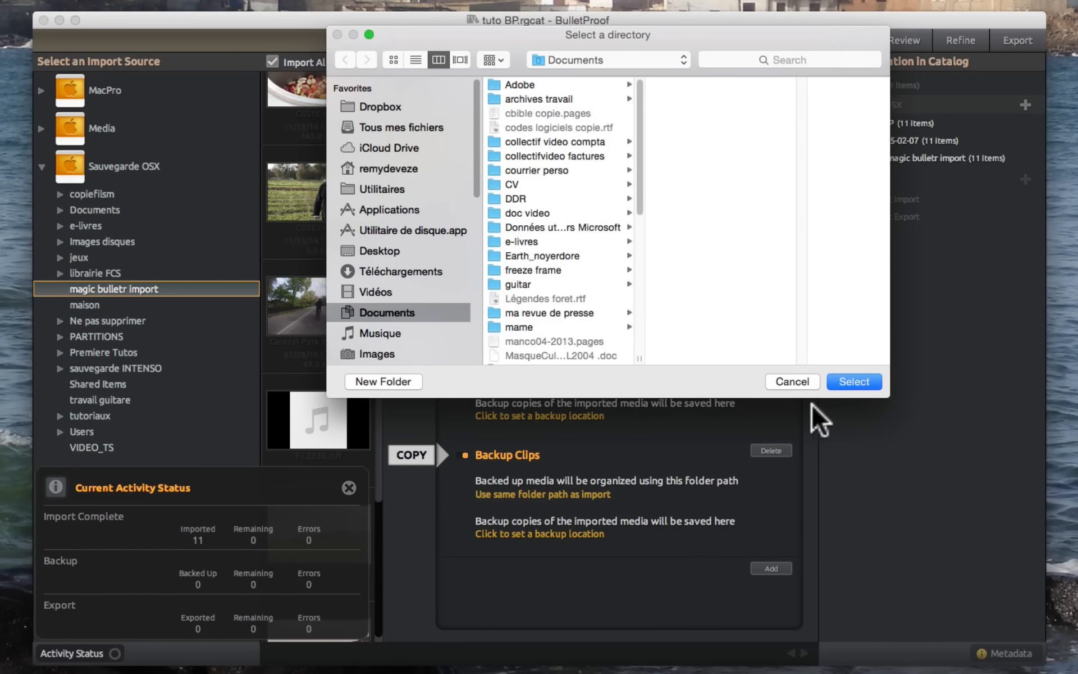
{"action": "left_click", "coordinate": [792, 381]}
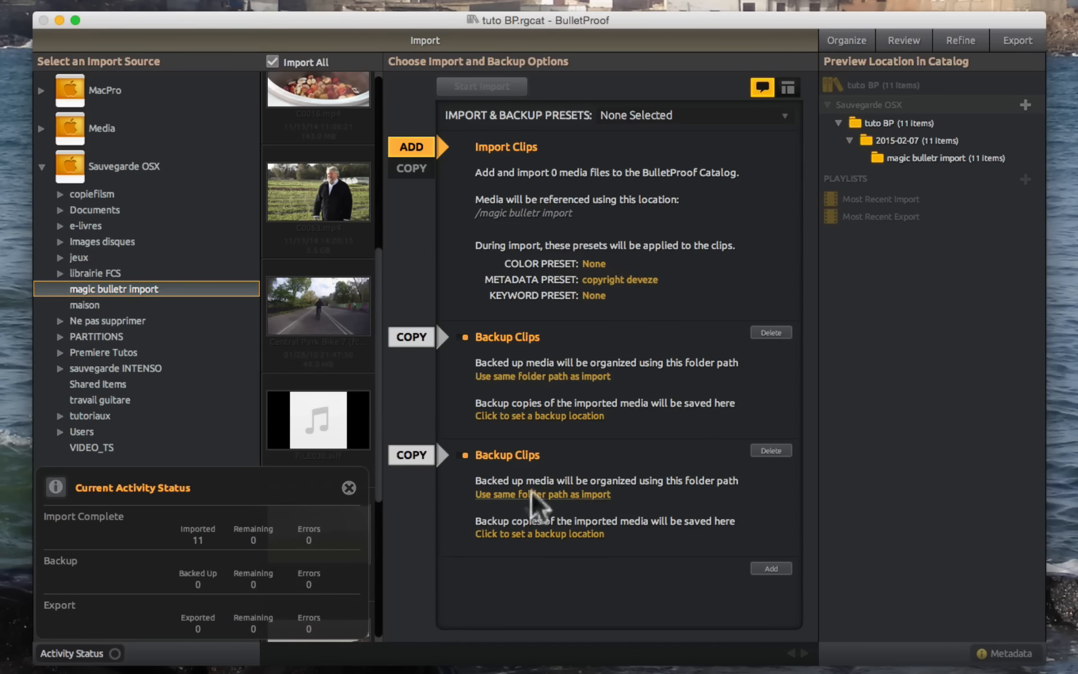
{"action": "left_click", "coordinate": [472, 41]}
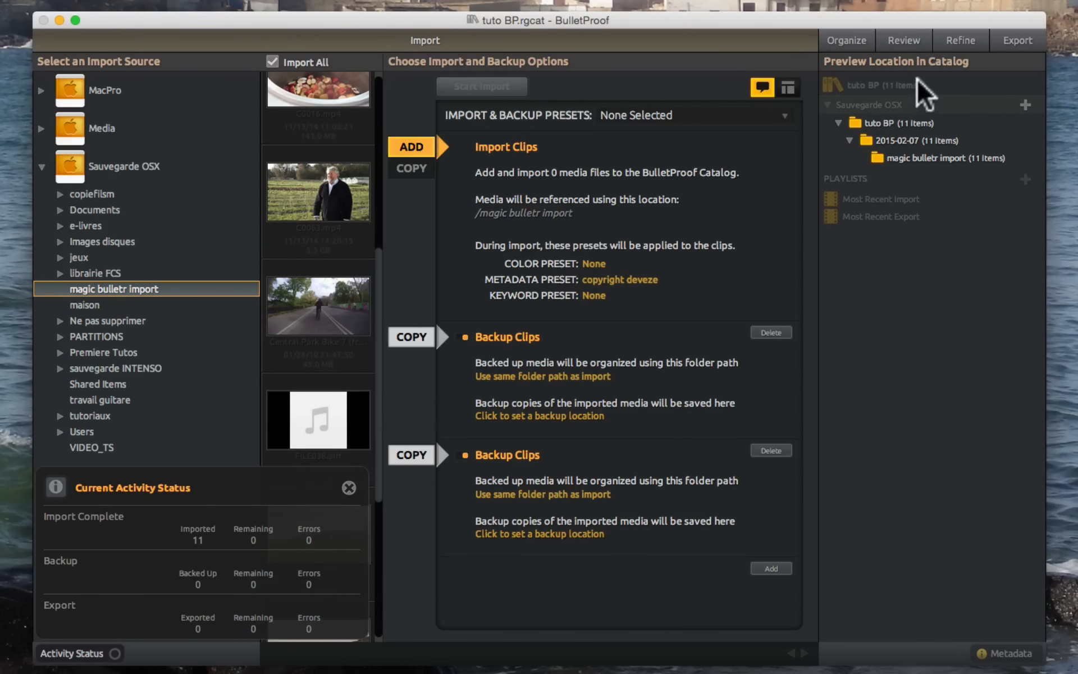
- Switch to Organize and examine the contact metadata of the imported clips BA5_0596.mov and C0016.mp4
{"action": "left_click", "coordinate": [846, 40]}
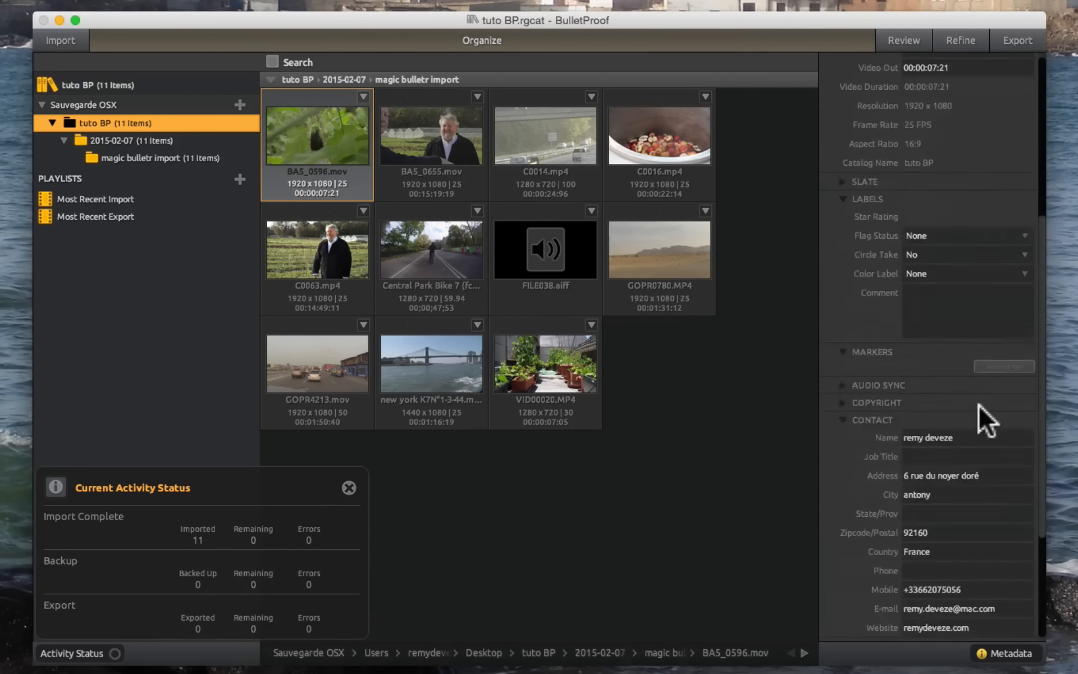
{"action": "scroll", "coordinate": [987, 421], "scroll_direction": "down", "scroll_amount": 10}
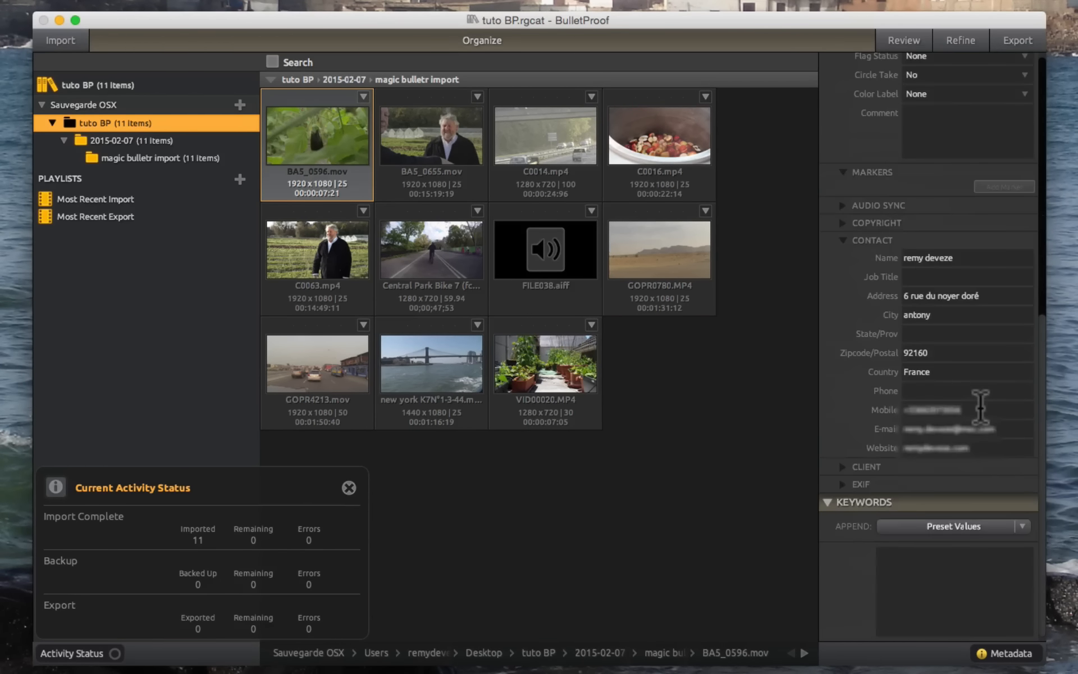
{"action": "right_click", "coordinate": [864, 234]}
{"action": "left_click", "coordinate": [877, 247]}
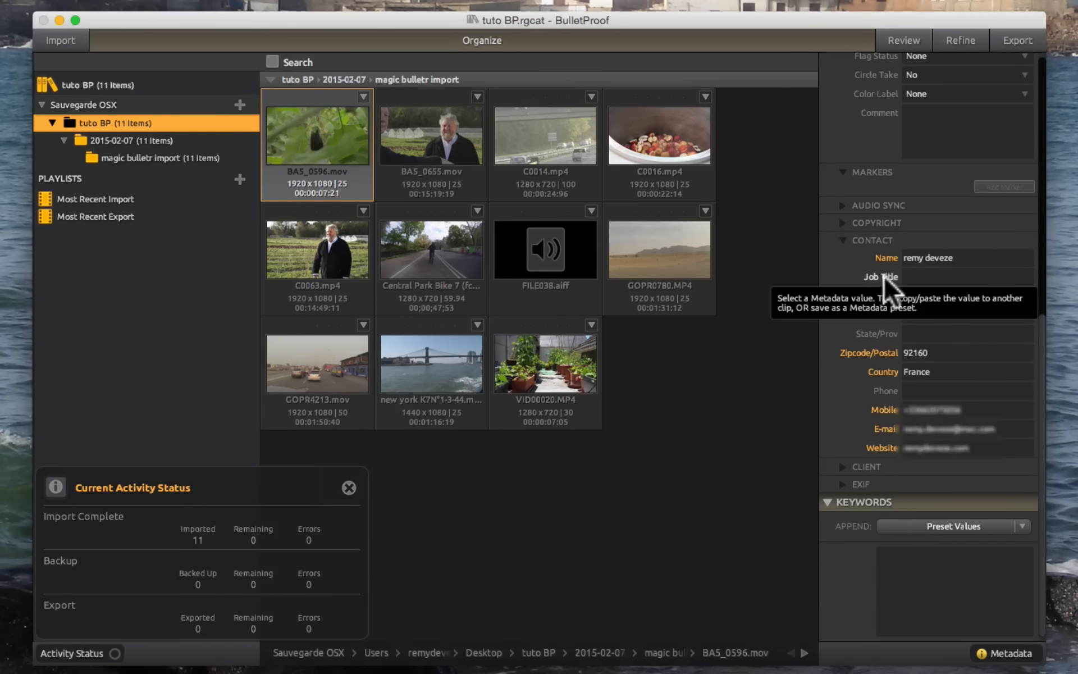
{"action": "left_click", "coordinate": [576, 143]}
{"action": "left_click", "coordinate": [652, 186]}
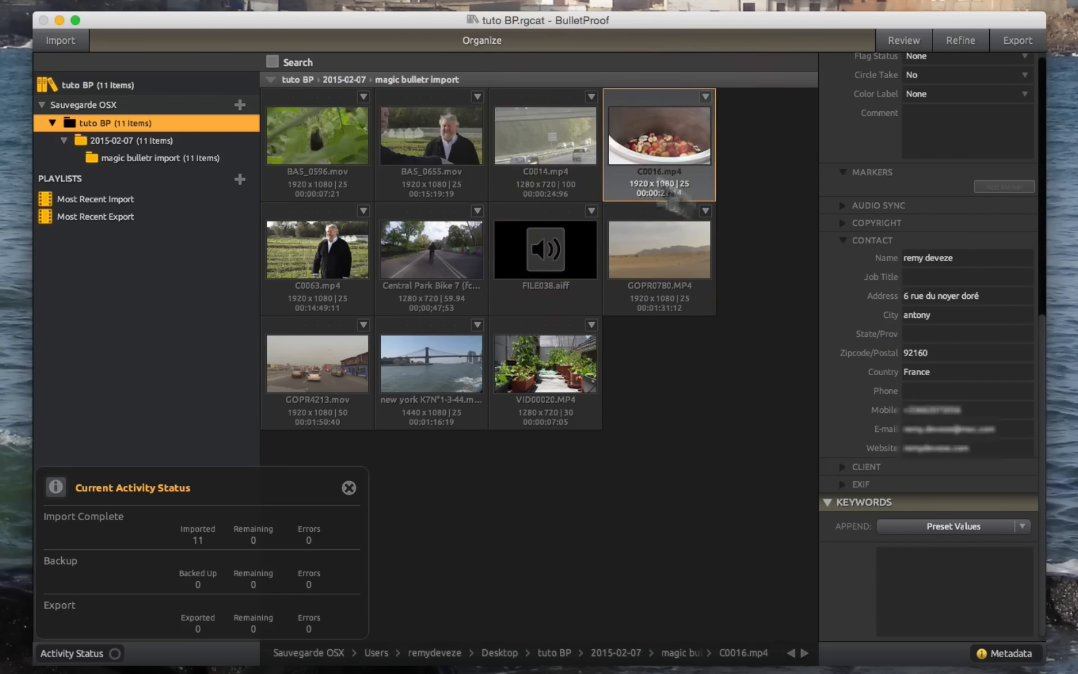
{"action": "scroll", "coordinate": [962, 470], "scroll_direction": "up", "scroll_amount": 1}
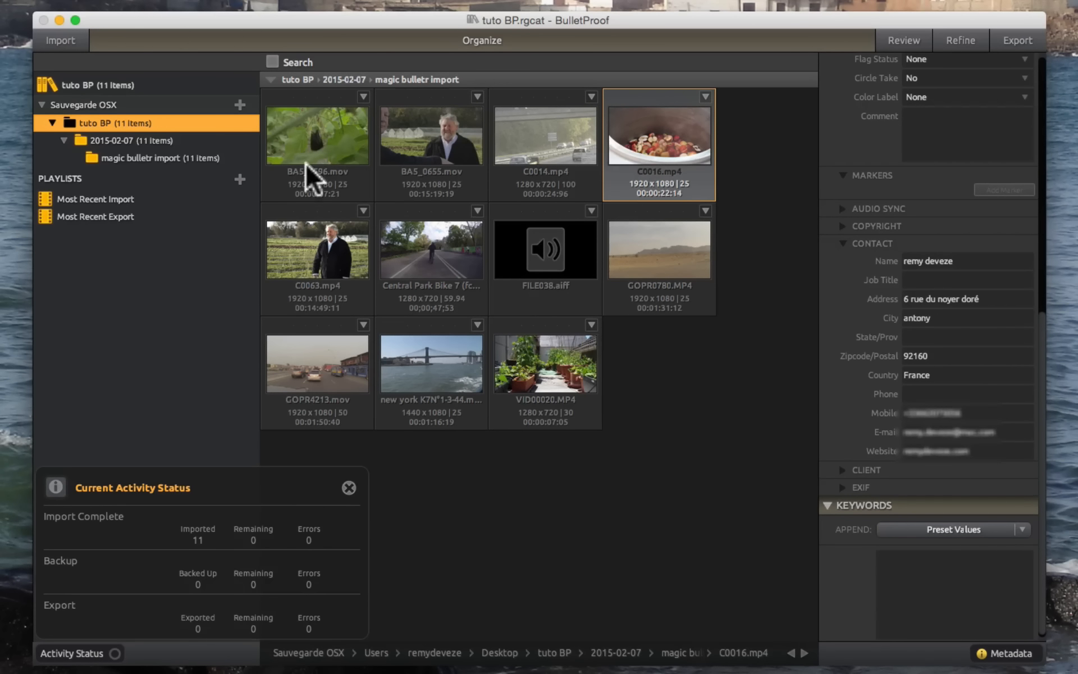
- Select the clips from BA5_0596.mov through C0063.mp4 and look over the commands available for the selection
{"action": "left_click", "coordinate": [337, 119]}
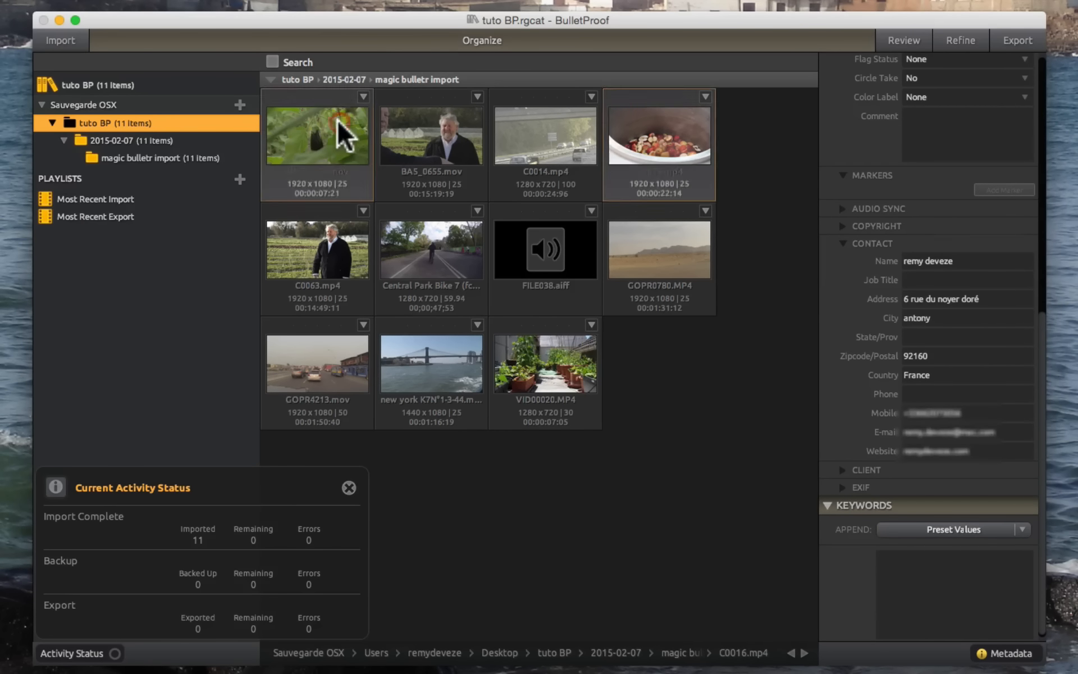
{"action": "left_click", "coordinate": [424, 140]}
{"action": "left_click", "coordinate": [289, 146]}
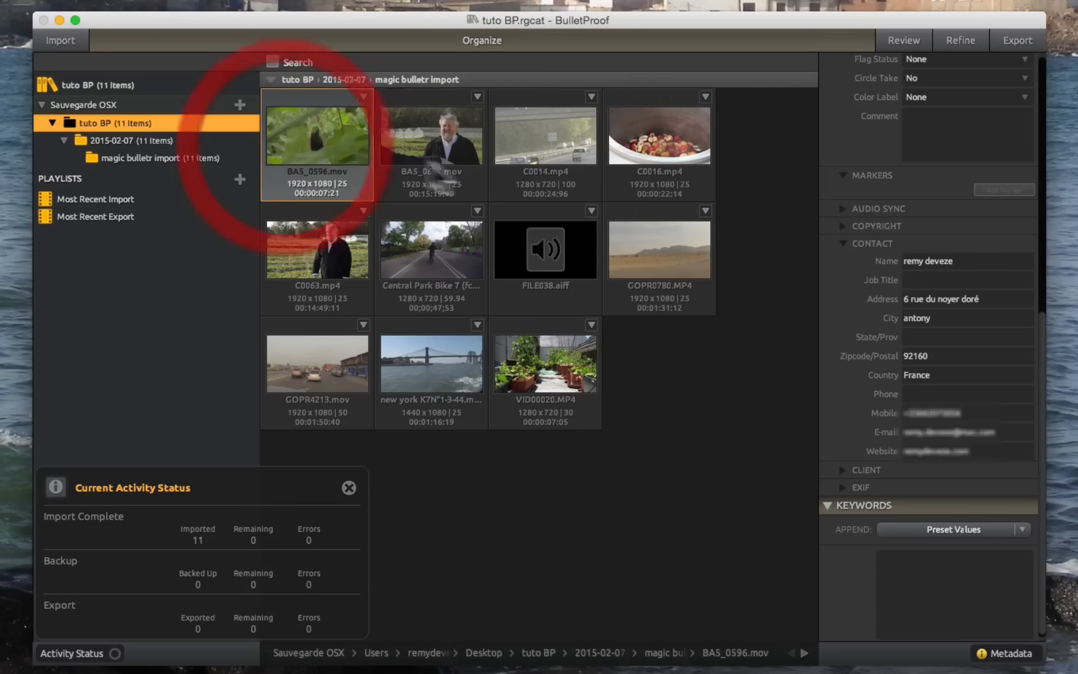
{"action": "left_click", "coordinate": [445, 138], "text": "shift"}
{"action": "left_click", "coordinate": [344, 253], "text": "shift"}
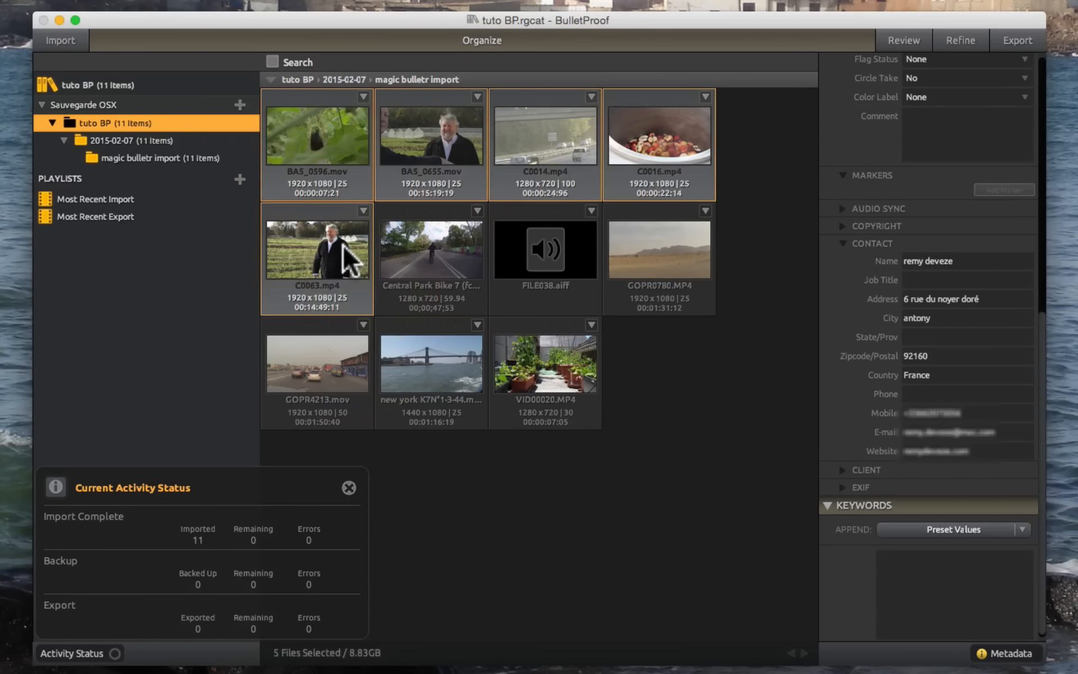
{"action": "right_click", "coordinate": [396, 157]}
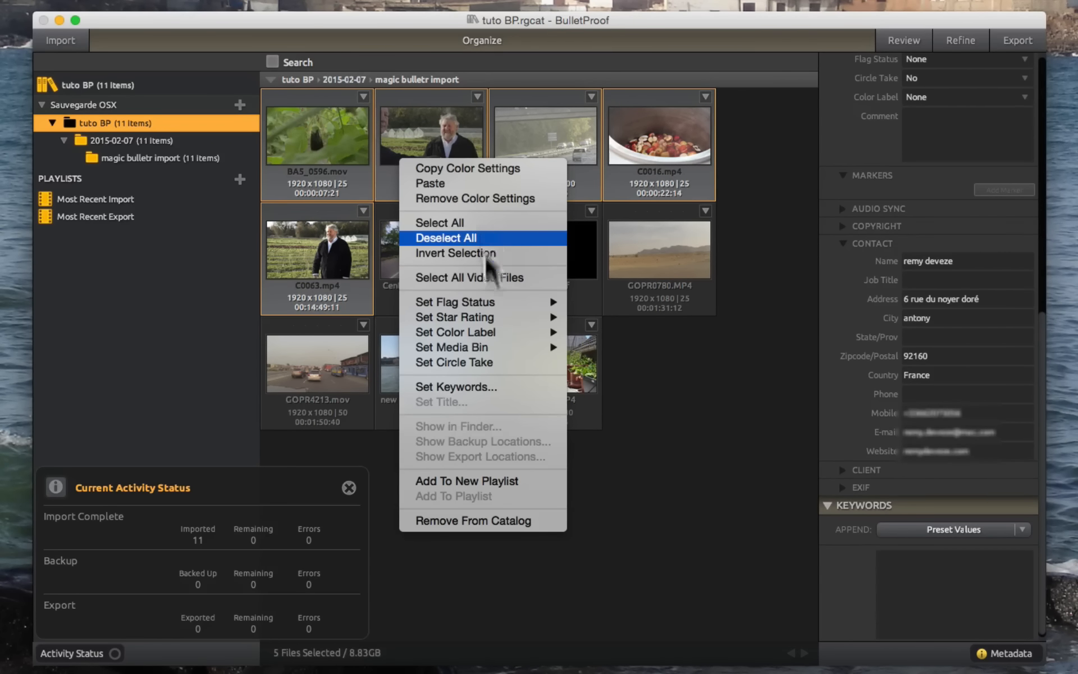
{"action": "mouse_move", "coordinate": [498, 302]}
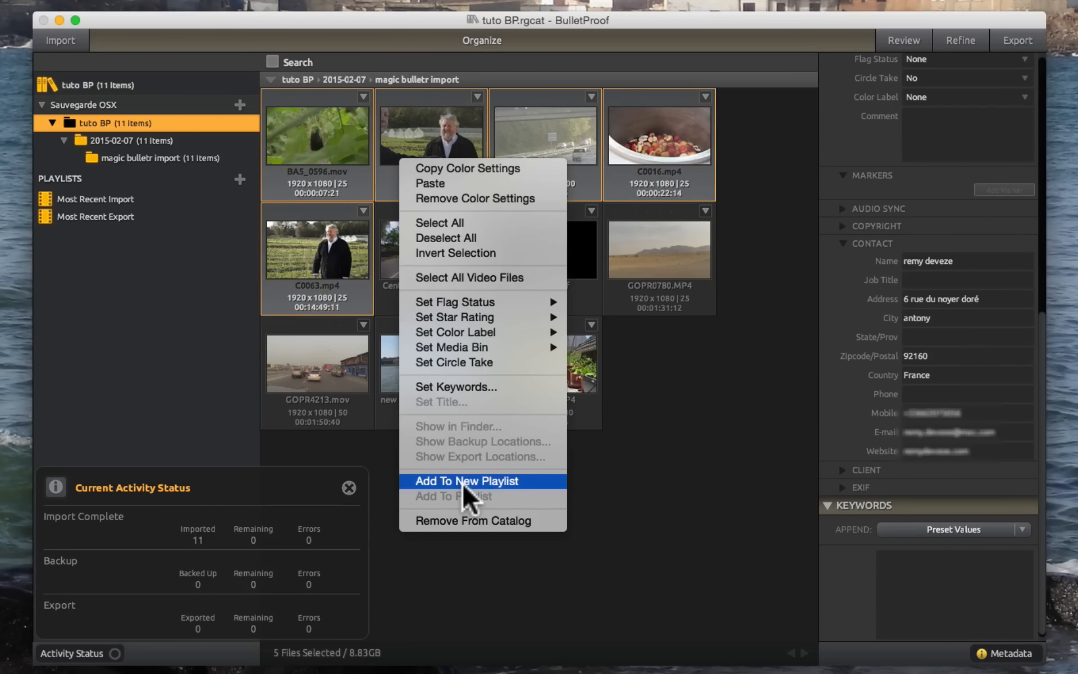
{"action": "left_click", "coordinate": [711, 443]}
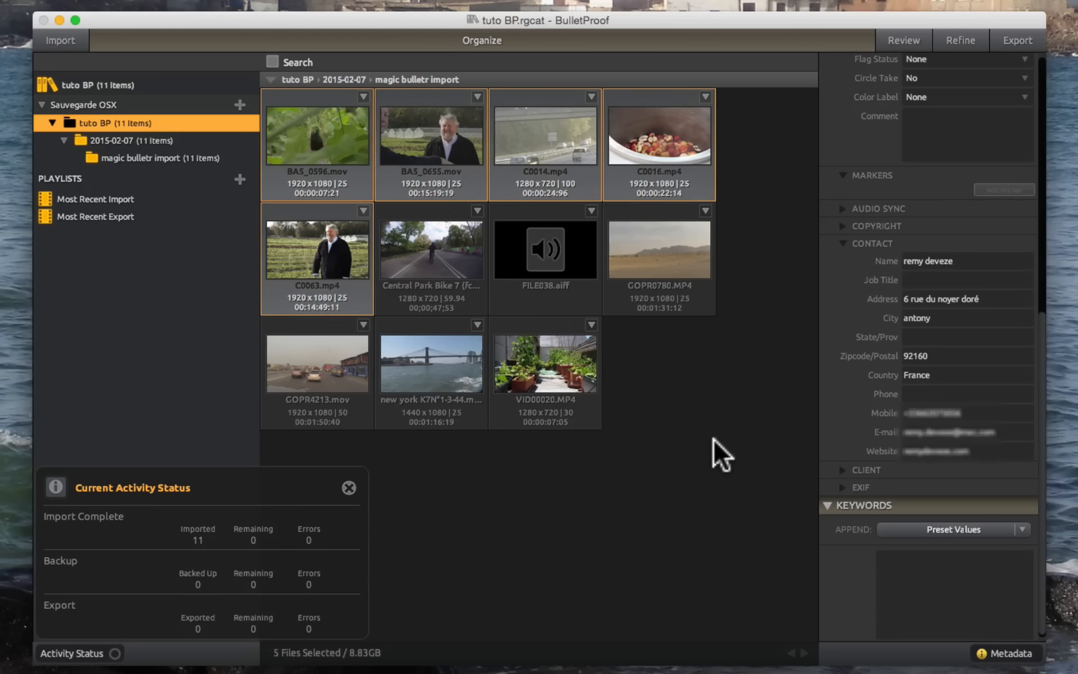
- Clear the multi-clip selection and open the clip new york K7N°1-3-44.mov in Review
{"action": "left_click", "coordinate": [758, 134]}
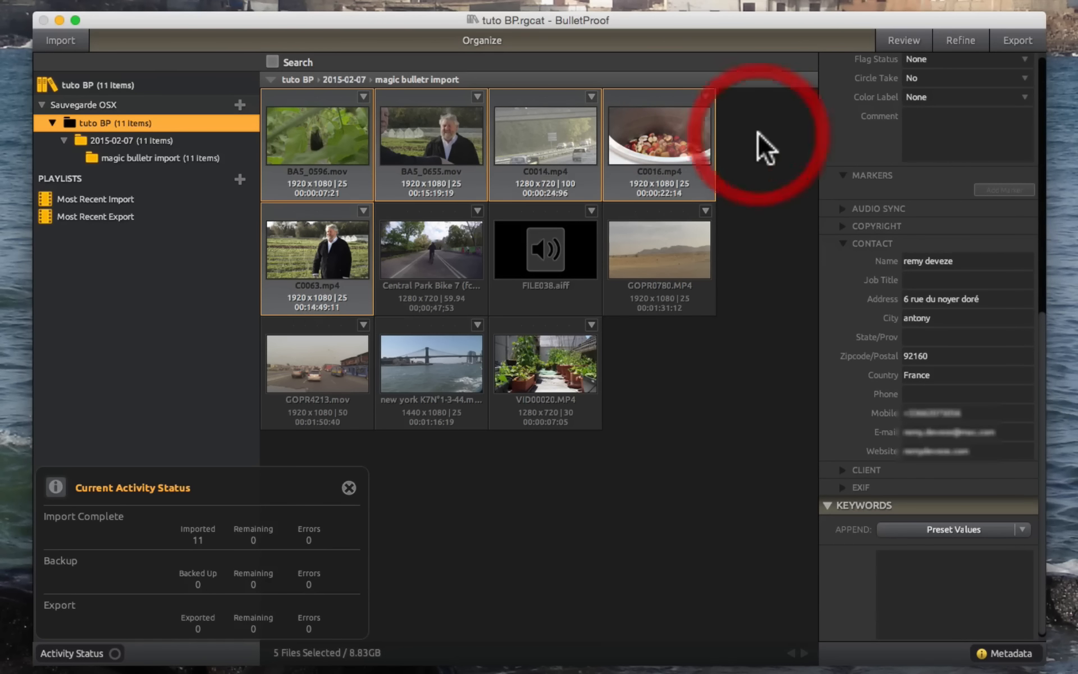
{"action": "left_click", "coordinate": [681, 365]}
{"action": "left_click", "coordinate": [543, 374]}
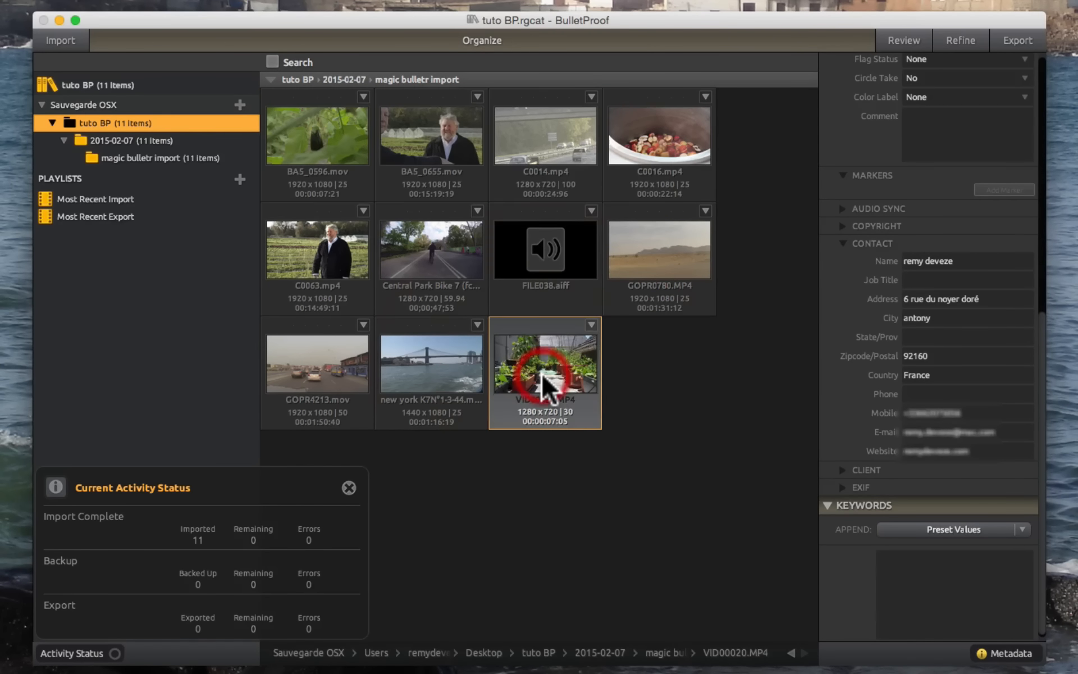
{"action": "left_click", "coordinate": [445, 380]}
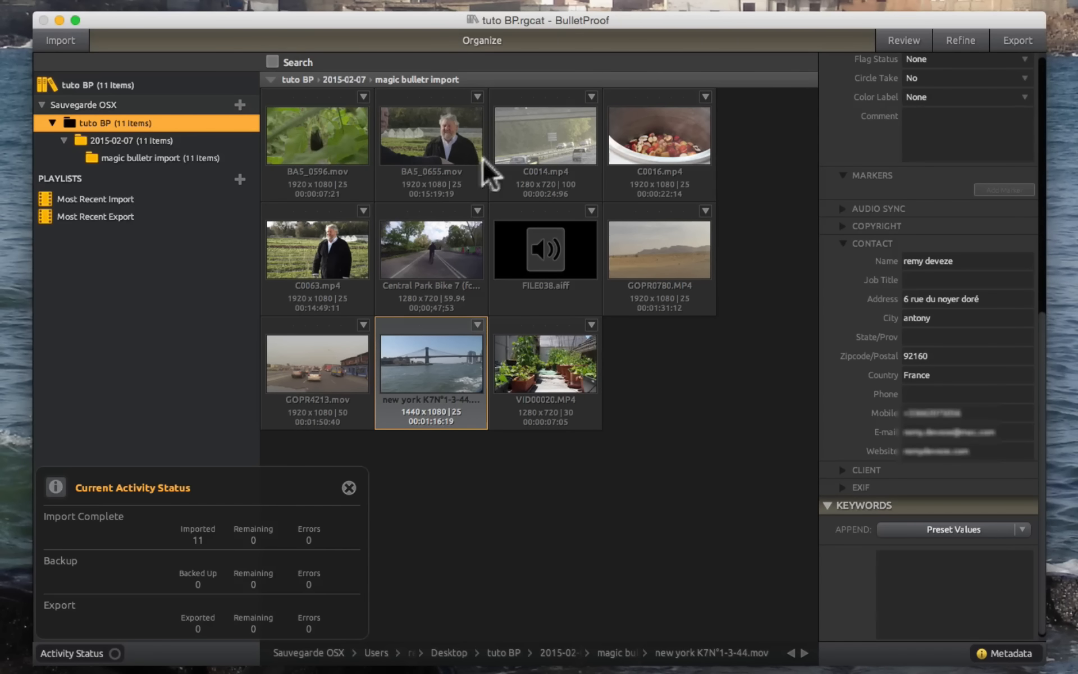
{"action": "left_click", "coordinate": [904, 40]}
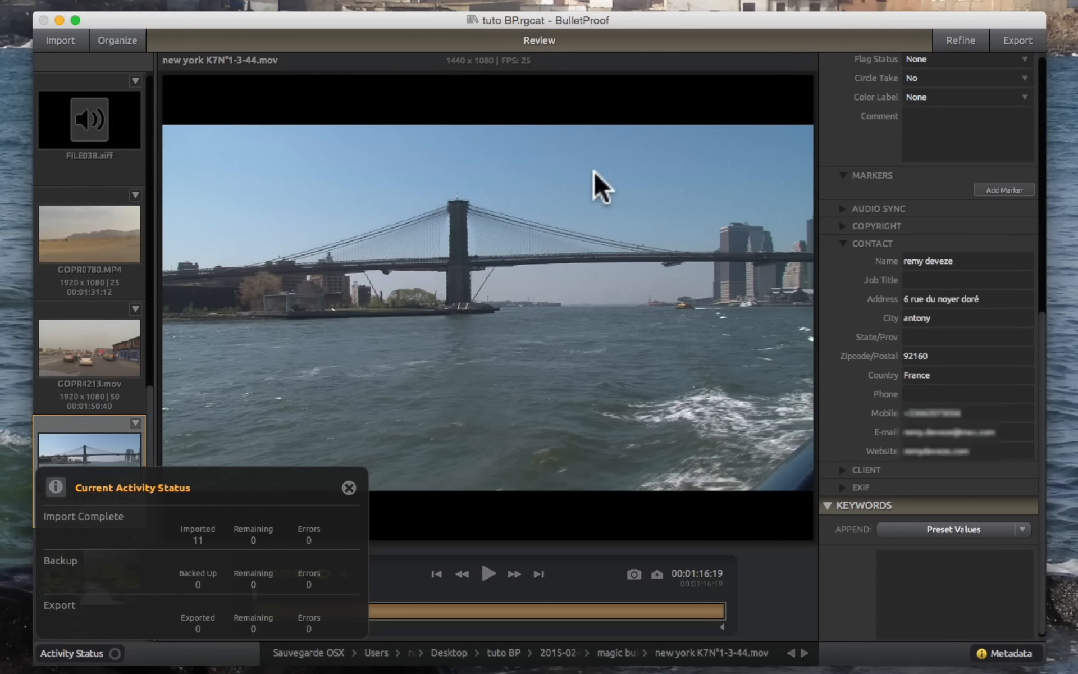
- Look over the Import and Organize workspaces again and return to Review
{"action": "left_click", "coordinate": [49, 39]}
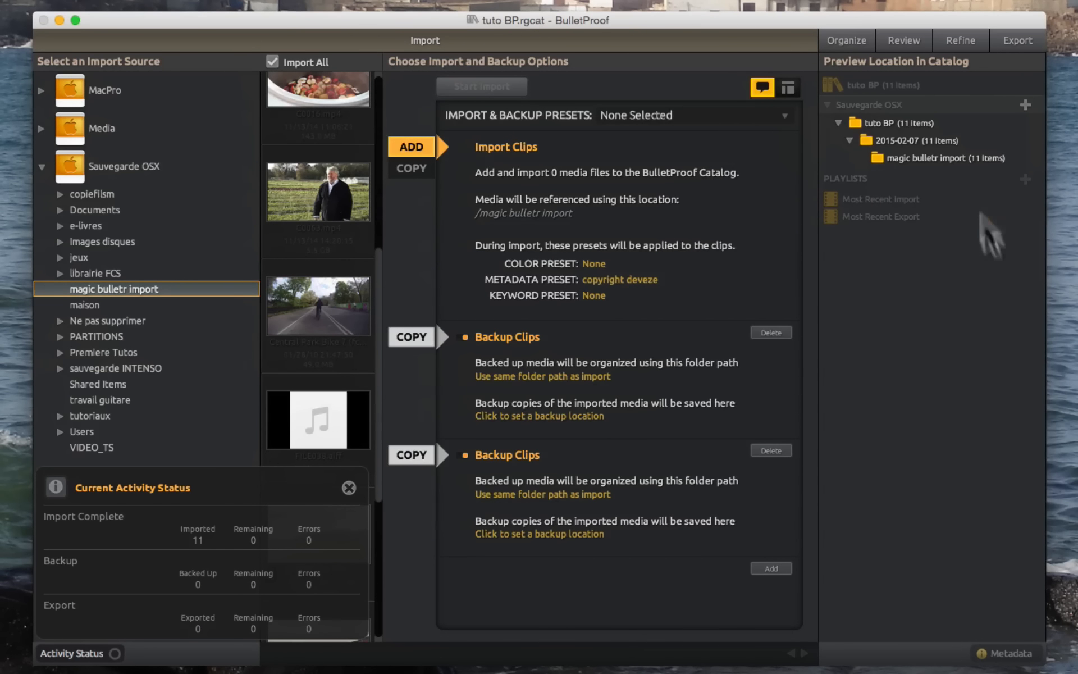
{"action": "left_click", "coordinate": [988, 239]}
{"action": "left_click", "coordinate": [847, 42]}
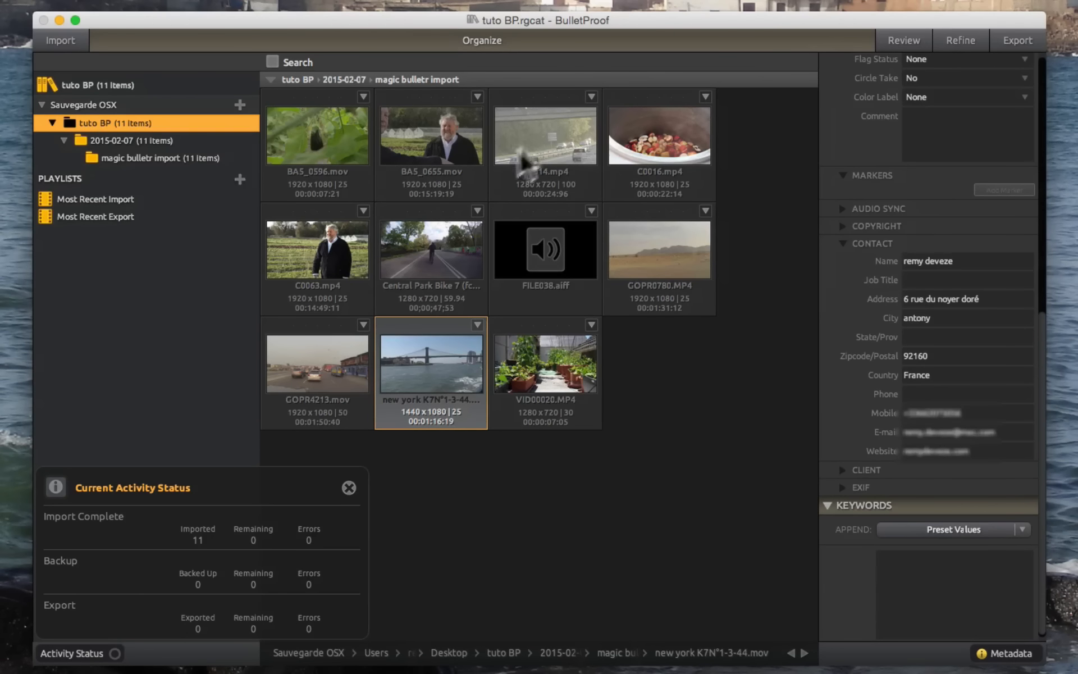
{"action": "left_click", "coordinate": [907, 42]}
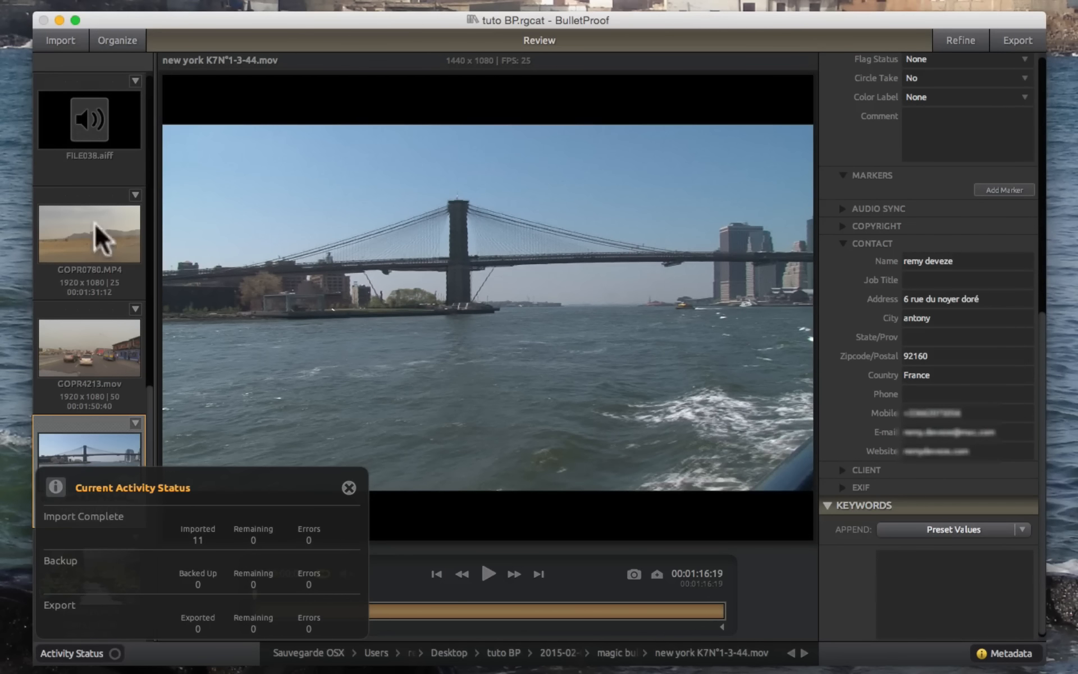
- Load the clip GOPR0780.MP4 in Review and close the activity status display
{"action": "left_click", "coordinate": [86, 227]}
{"action": "left_click", "coordinate": [74, 105]}
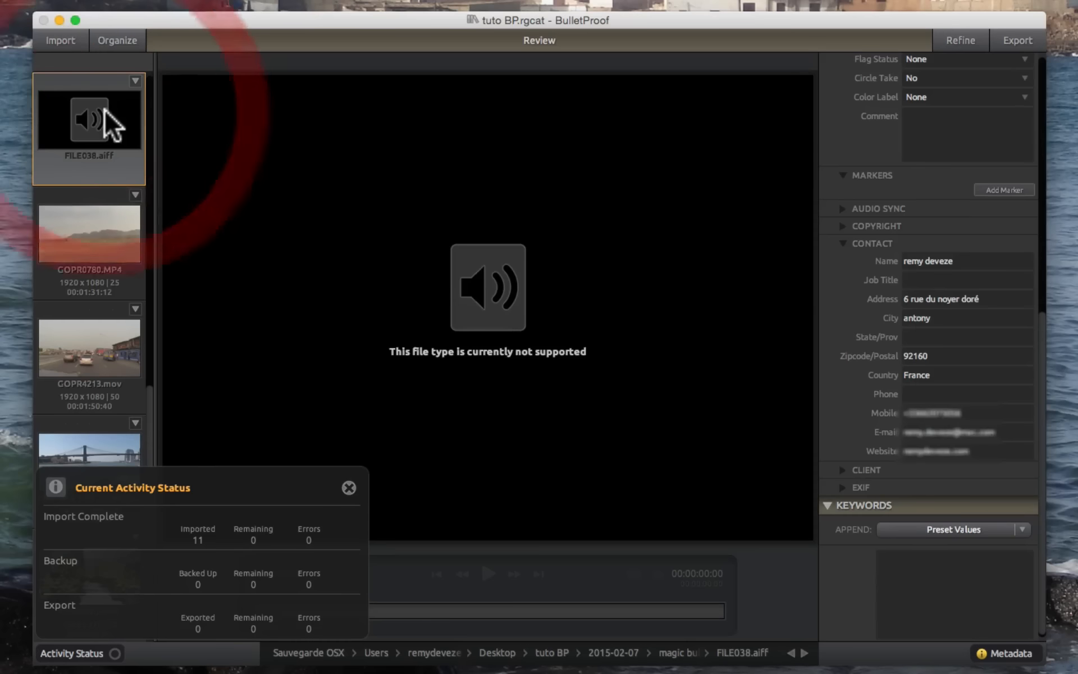
{"action": "left_click", "coordinate": [84, 225]}
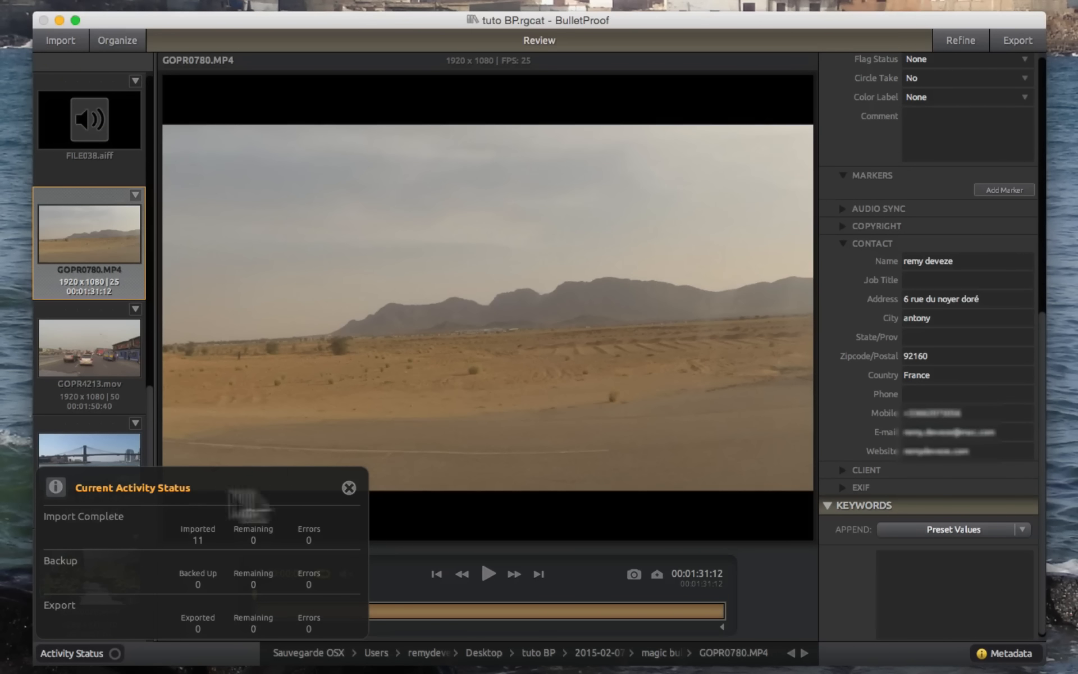
{"action": "left_click", "coordinate": [349, 487]}
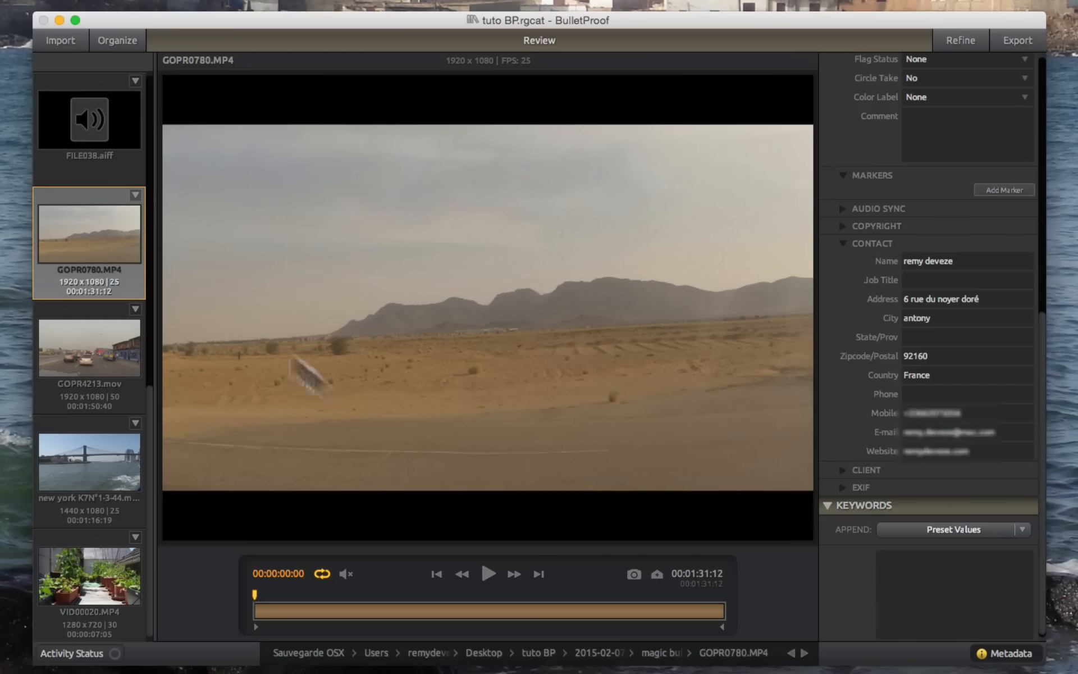
- Scrub GOPR0780.MP4 to about 00:01:14:24 and set that frame as the clip's thumbnail
{"action": "left_click", "coordinate": [501, 638]}
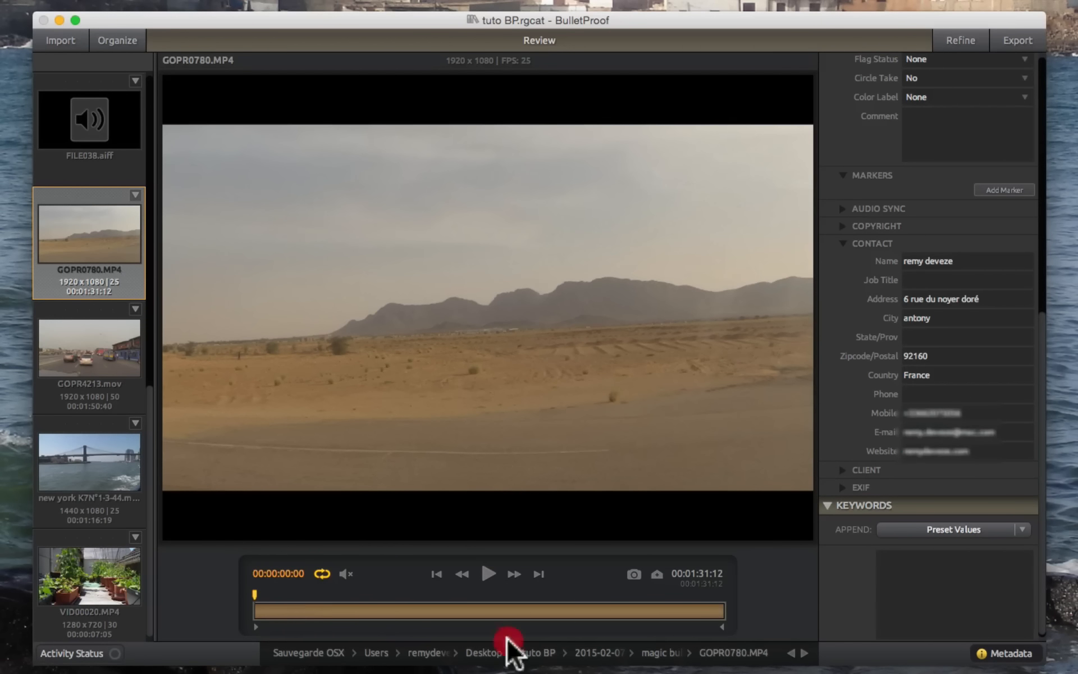
{"action": "mouse_move", "coordinate": [281, 611]}
{"action": "left_mouse_down"}
{"action": "mouse_move", "coordinate": [417, 607]}
{"action": "mouse_move", "coordinate": [611, 621]}
{"action": "mouse_move", "coordinate": [638, 606]}
{"action": "left_mouse_up"}
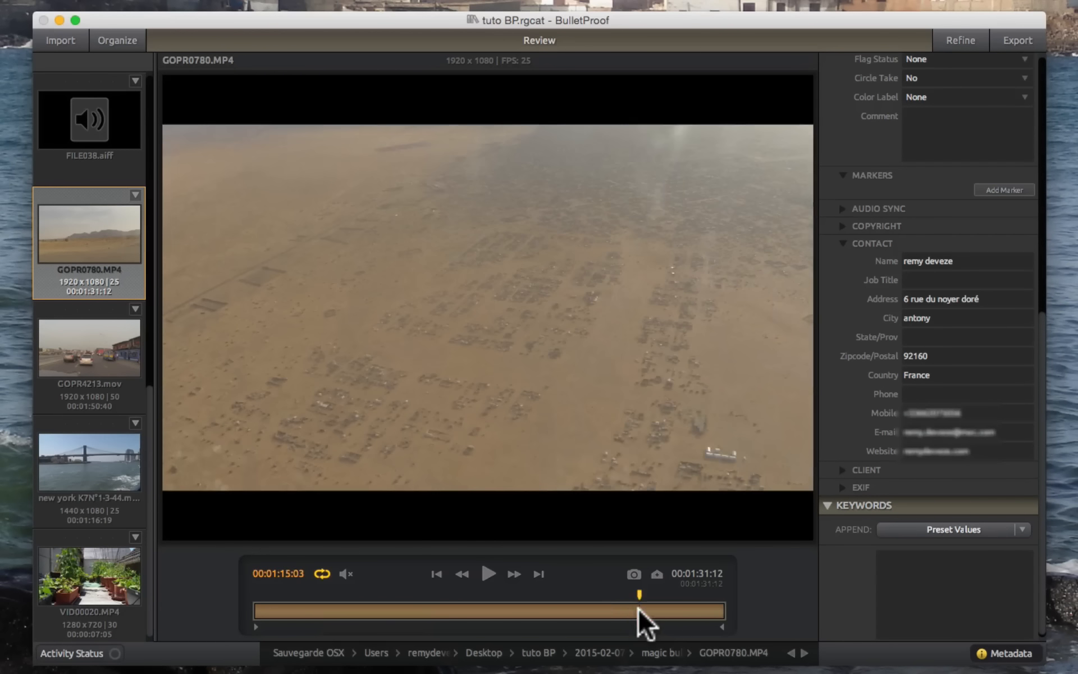
{"action": "left_click", "coordinate": [633, 575]}
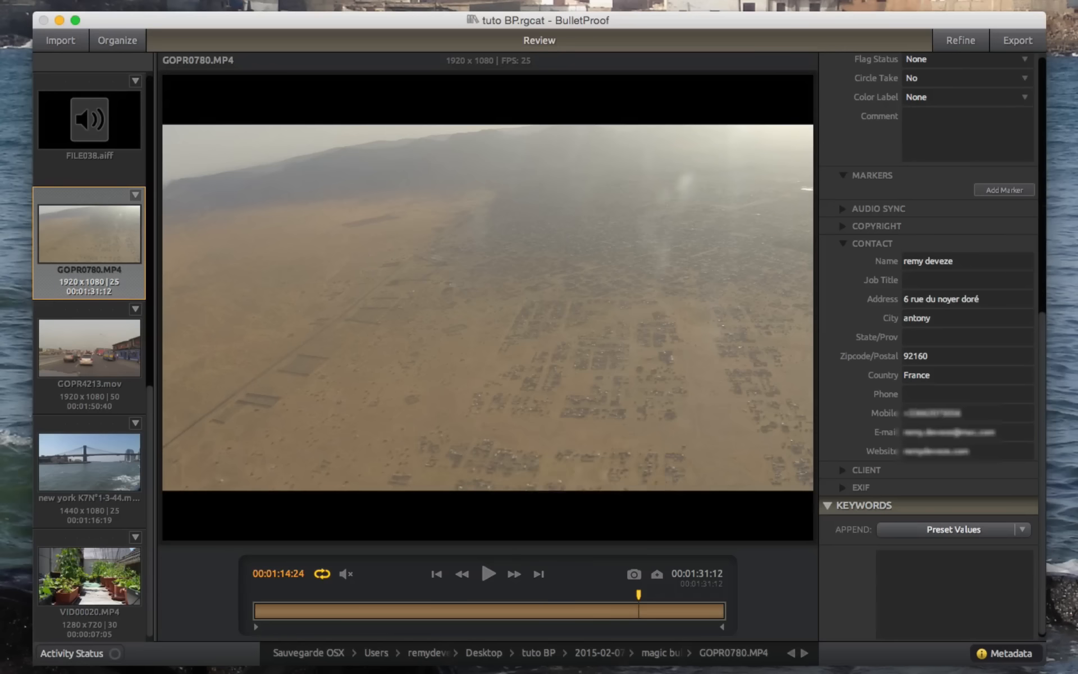
- Open new york K7N°1-3-44.mov in Refine and sample the white wave foam as the Auto Balance reference color
{"action": "left_click", "coordinate": [959, 39]}
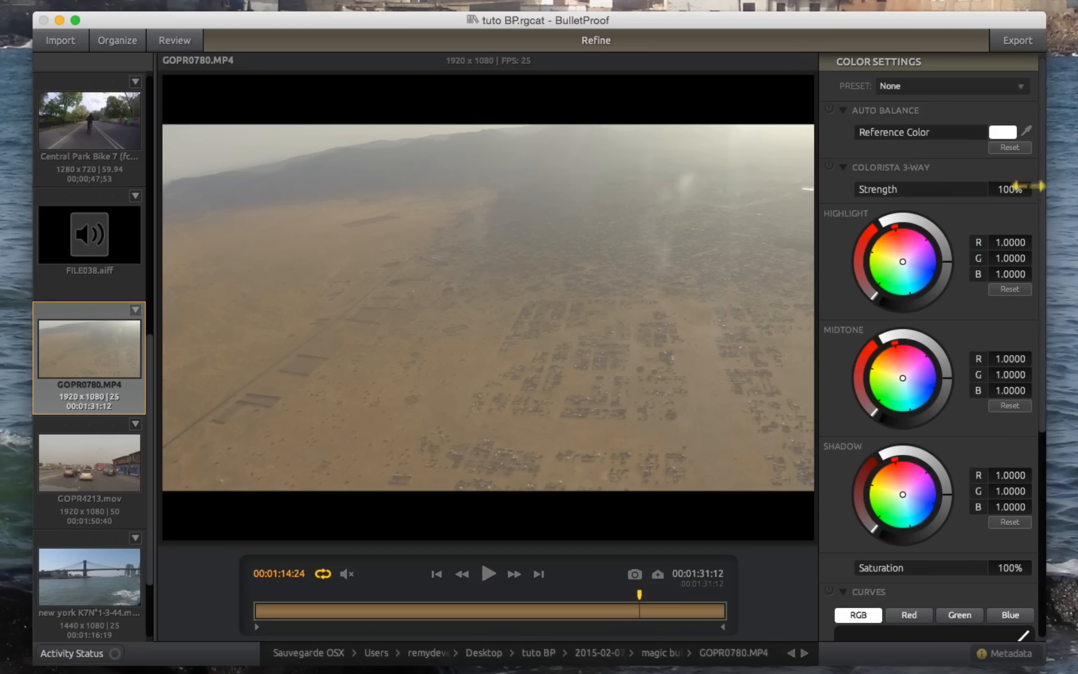
{"action": "left_click", "coordinate": [90, 595]}
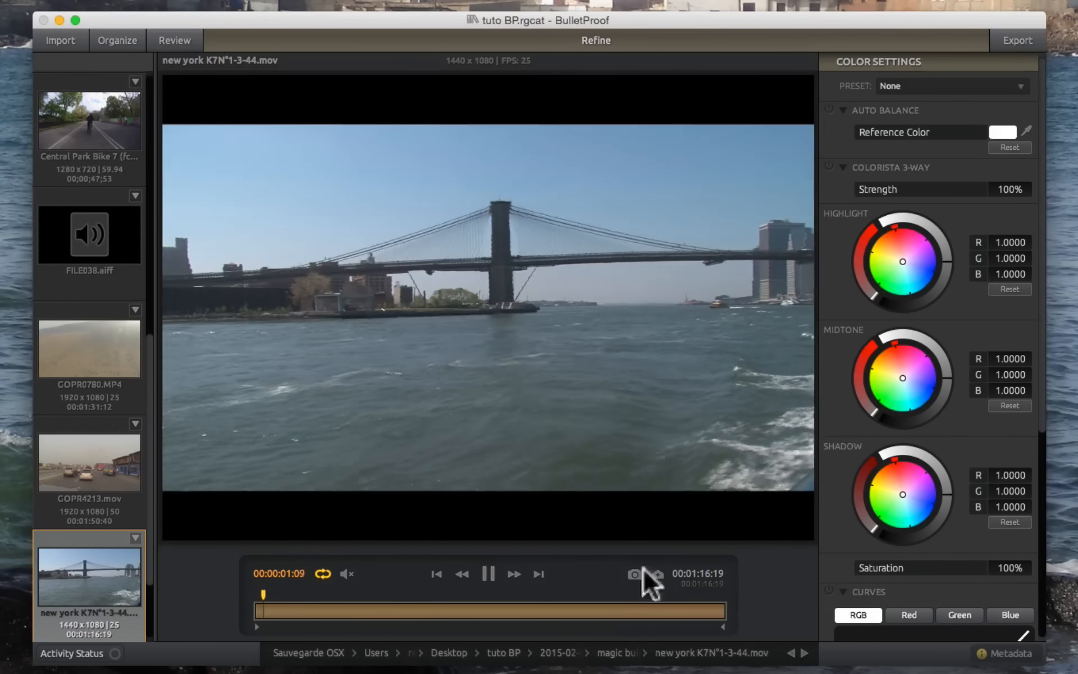
{"action": "key", "text": "space"}
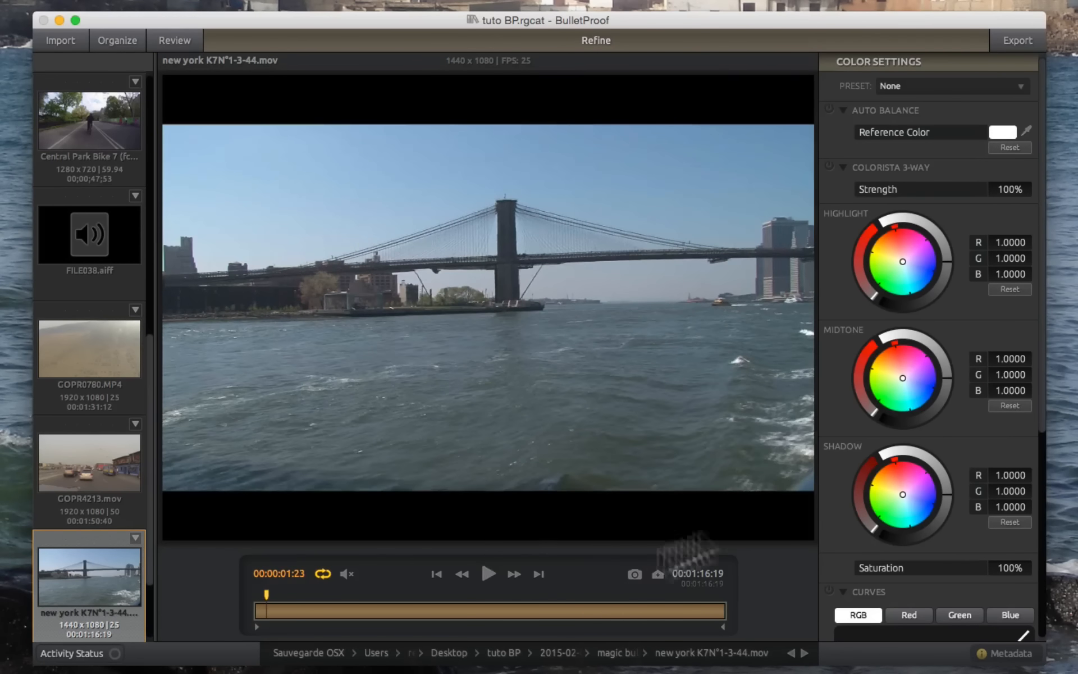
{"action": "left_click", "coordinate": [1018, 148]}
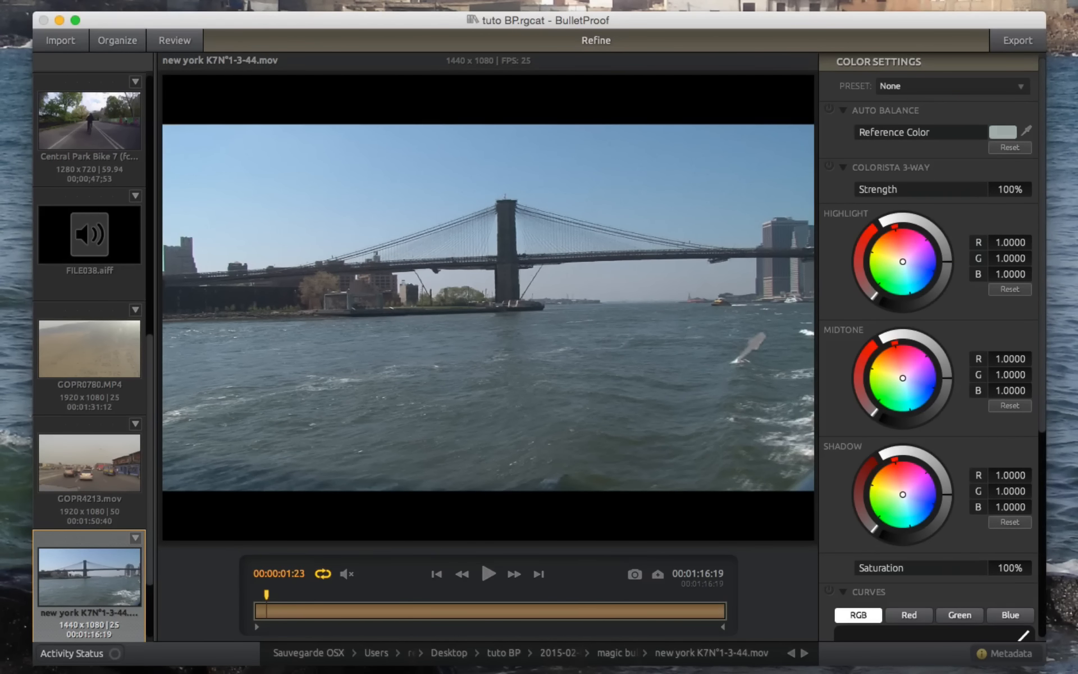
{"action": "left_click", "coordinate": [741, 362]}
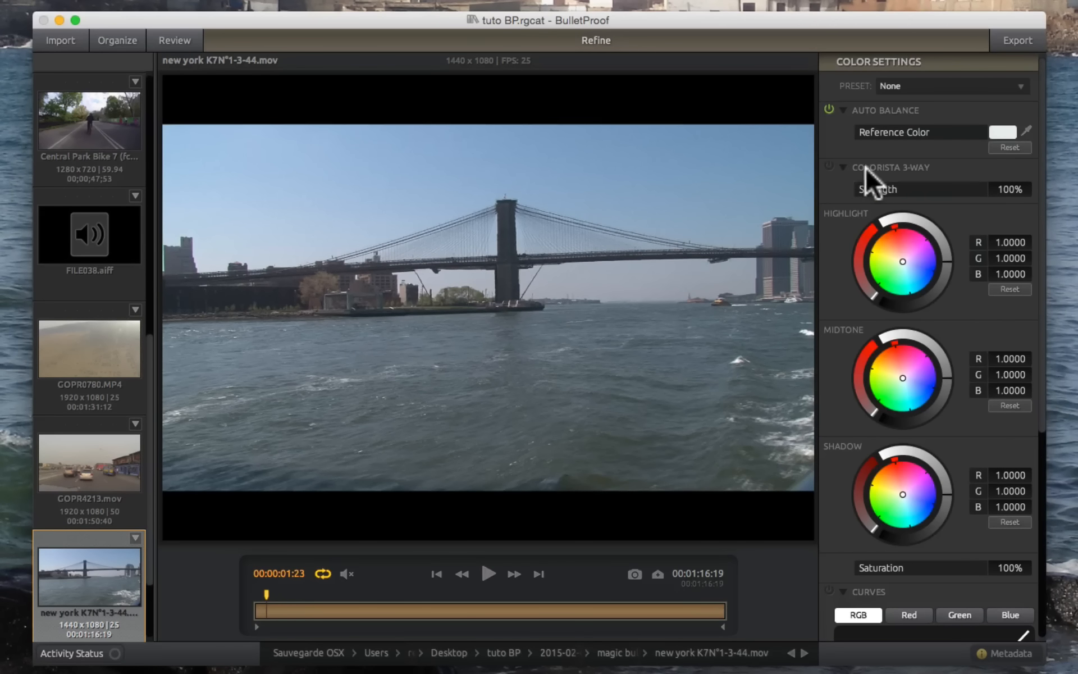
- Enable Colorista 3-Way and raise the highlights to about 1.057 in red, green and blue, keeping the hue neutral
{"action": "left_click", "coordinate": [829, 166]}
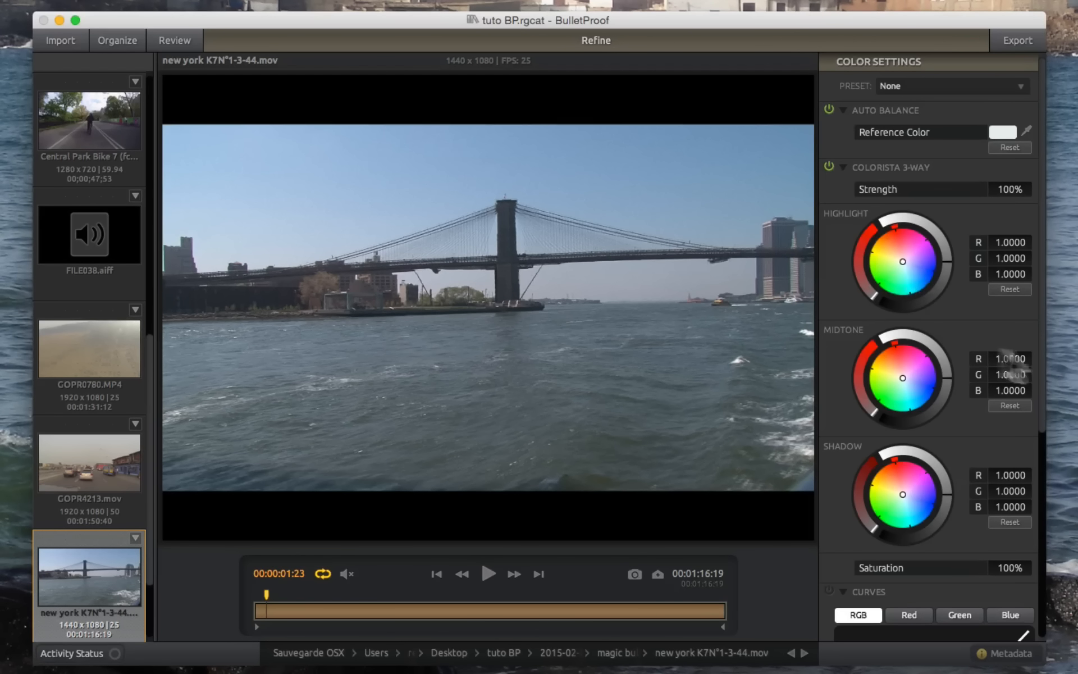
{"action": "left_click_drag", "start_coordinate": [944, 259], "coordinate": [882, 303]}
{"action": "left_click_drag", "start_coordinate": [897, 256], "coordinate": [902, 262]}
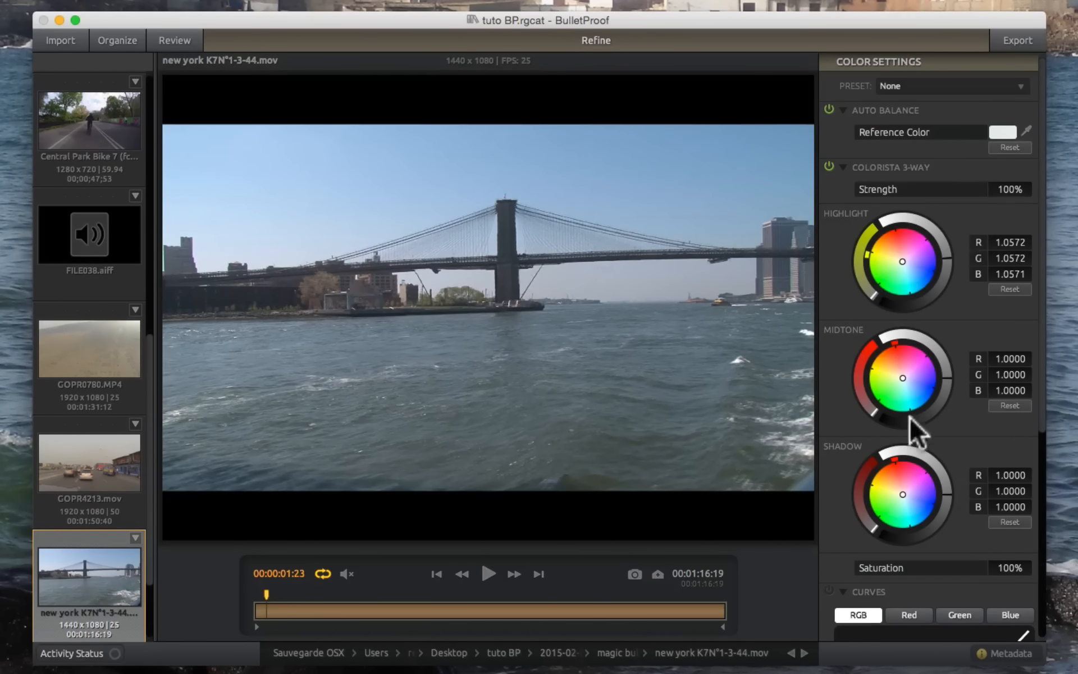
- Shift the Colorista 3-Way midtones slightly toward blue, to about 1.0016 blue, and lower all three shadow channels to about 0.94
{"action": "scroll", "coordinate": [828, 403], "scroll_direction": "down", "scroll_amount": 4}
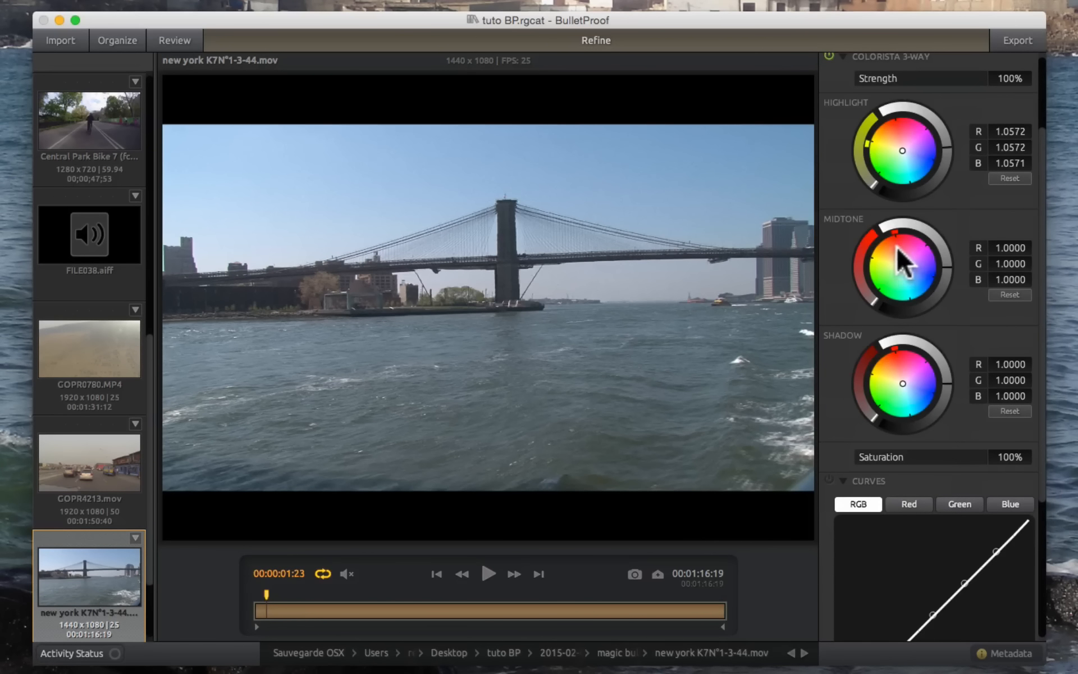
{"action": "left_click_drag", "start_coordinate": [901, 262], "coordinate": [905, 269]}
{"action": "left_click_drag", "start_coordinate": [947, 383], "coordinate": [946, 383]}
- Adjust the blue curve, setting its contrast to 0.200 and its highlights to 0.960
{"action": "scroll", "coordinate": [840, 416], "scroll_direction": "down", "scroll_amount": 6}
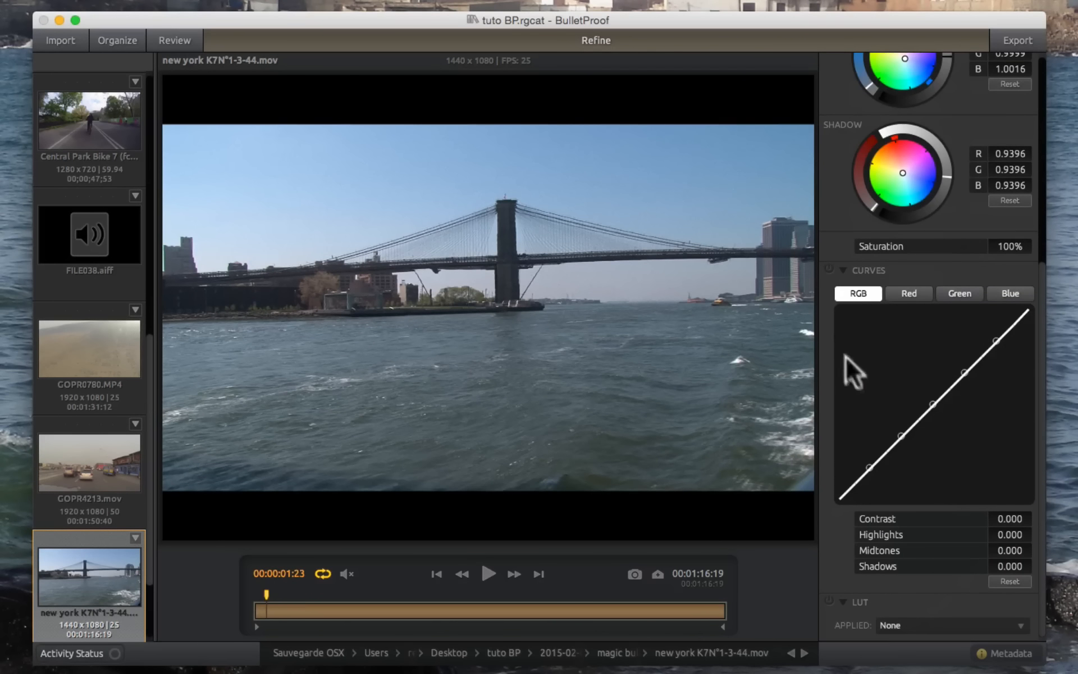
{"action": "left_click", "coordinate": [1005, 294]}
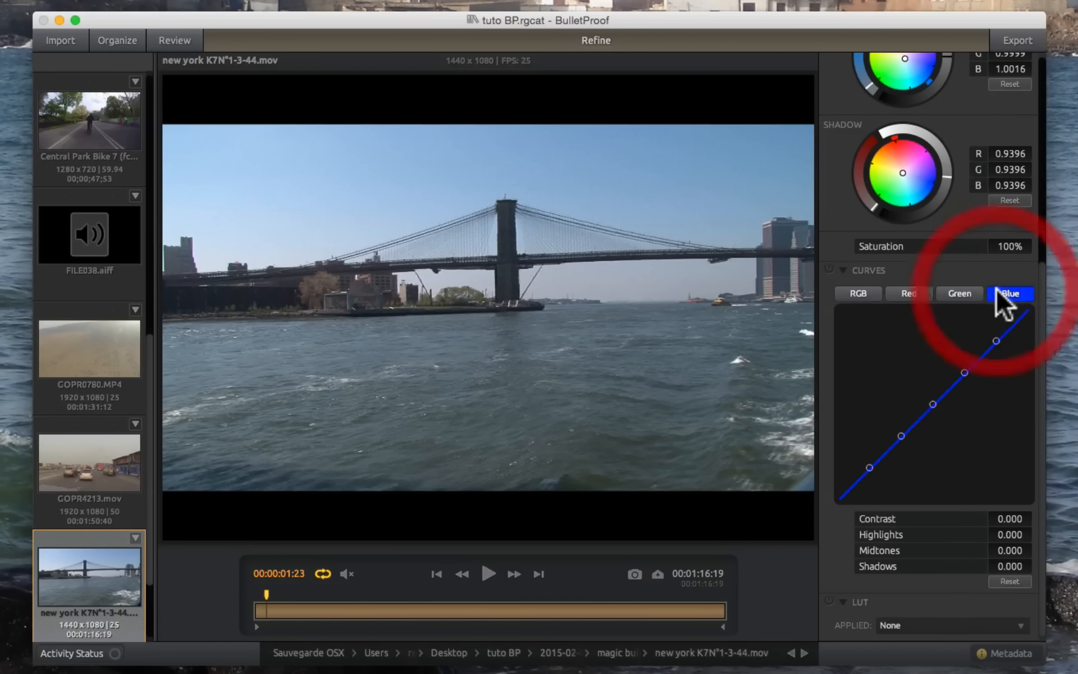
{"action": "left_click_drag", "start_coordinate": [1005, 516], "coordinate": [1069, 534]}
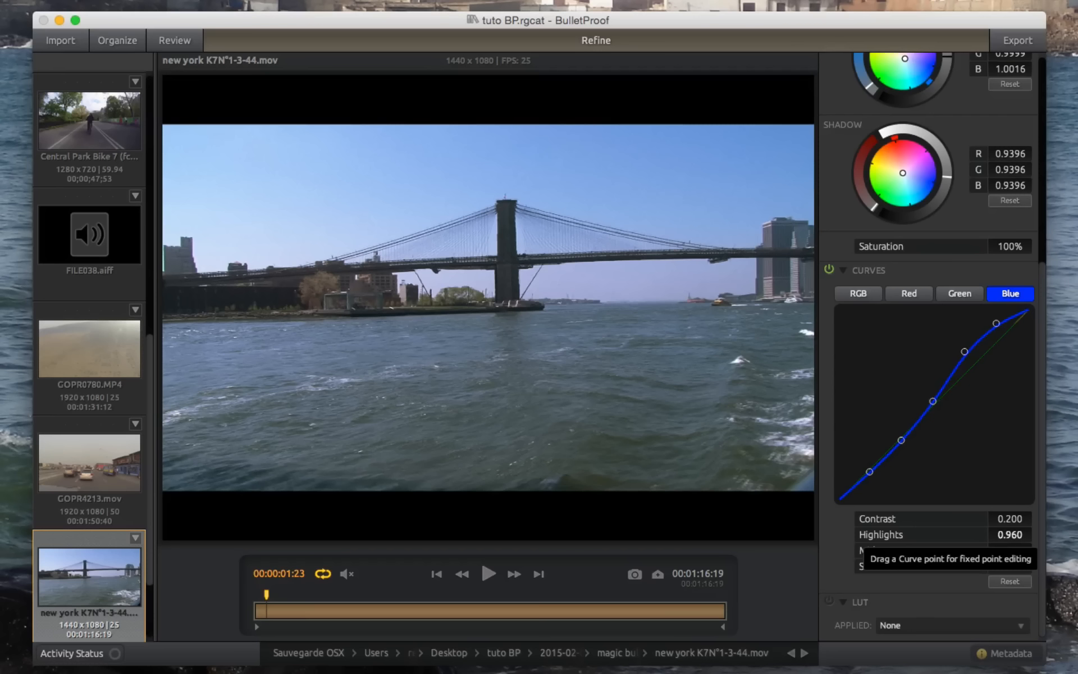
- Set the RGB curve's midtones to -0.130 and shadows to 0.180, and disable the Curves correction
{"action": "left_click", "coordinate": [858, 293]}
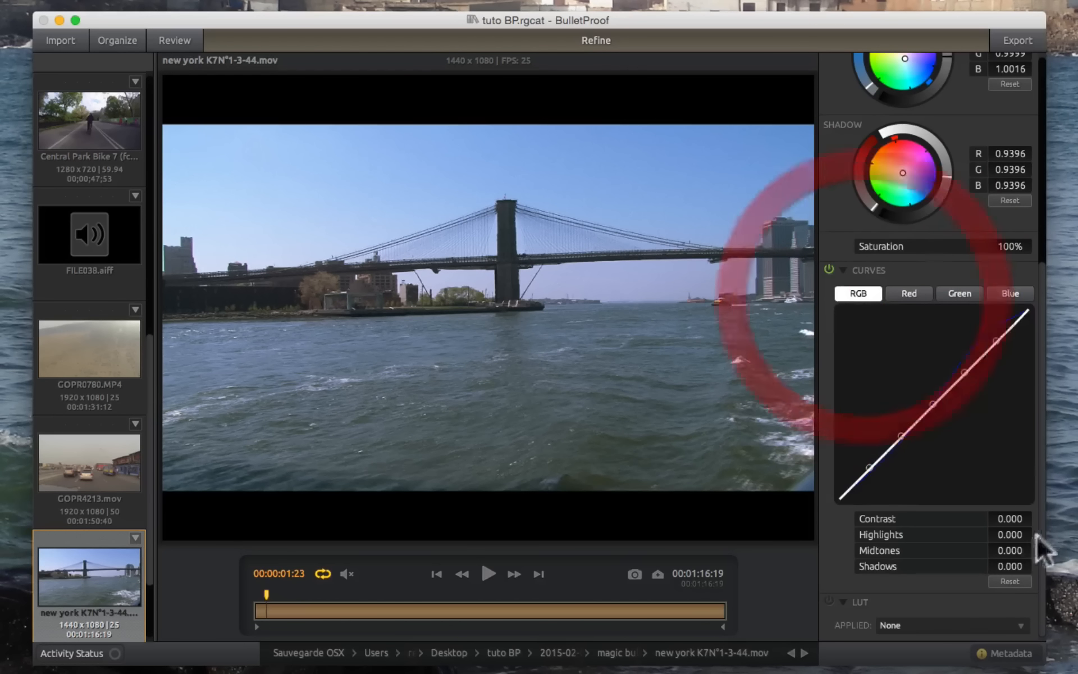
{"action": "mouse_move", "coordinate": [1011, 550]}
{"action": "left_mouse_down"}
{"action": "mouse_move", "coordinate": [1001, 550]}
{"action": "mouse_move", "coordinate": [1006, 567]}
{"action": "left_mouse_up"}
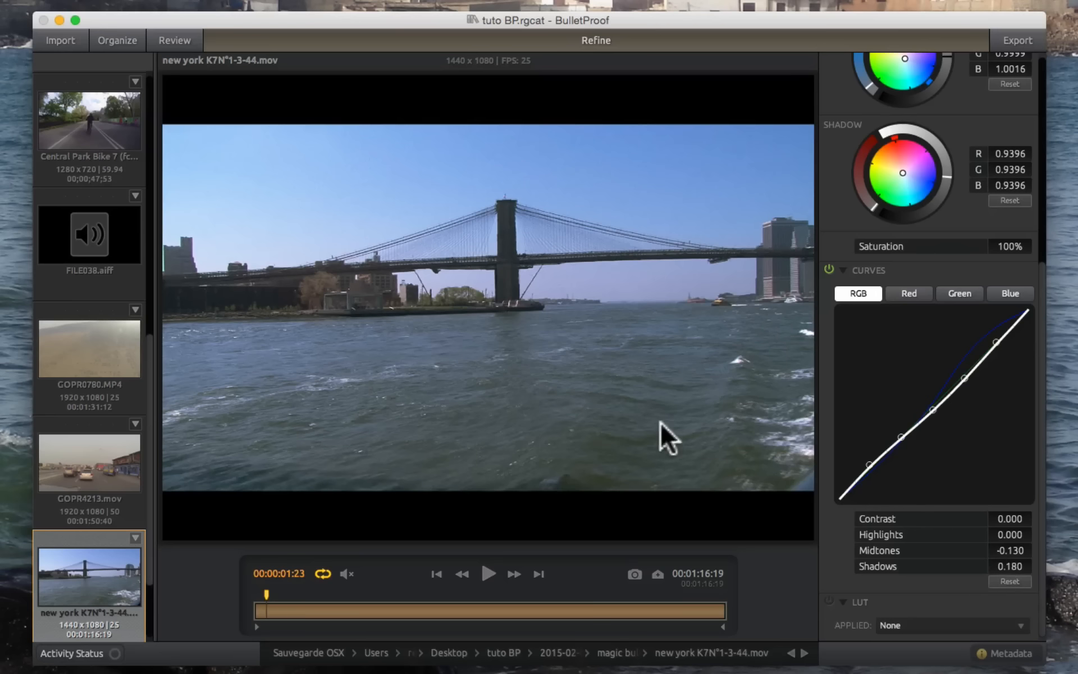
{"action": "left_click", "coordinate": [829, 270]}
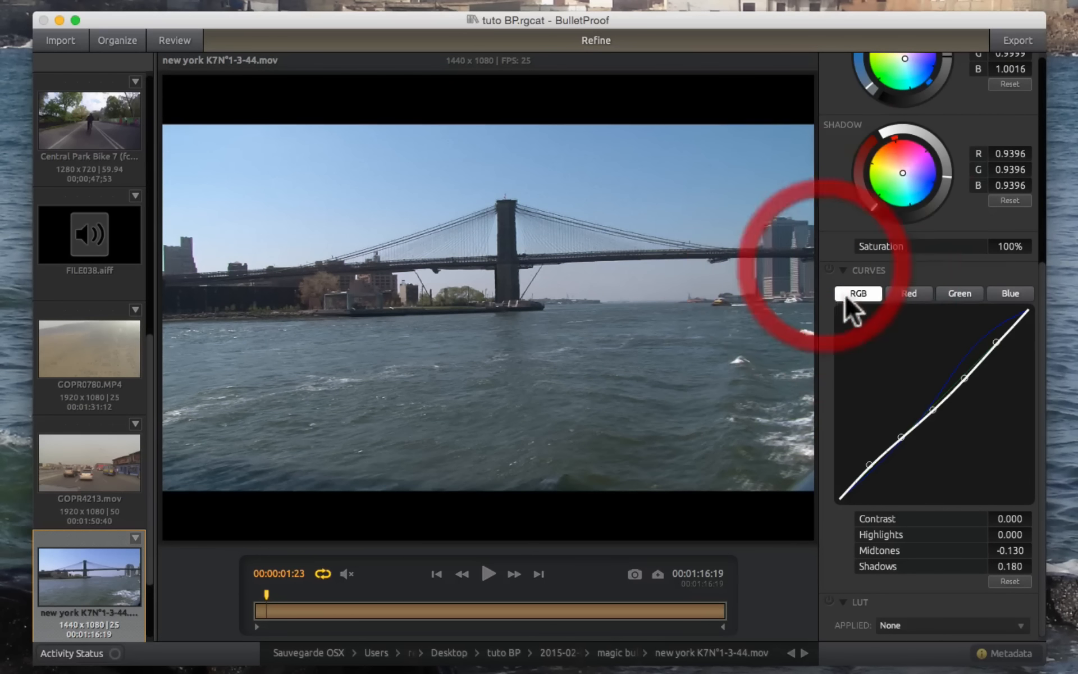
- Enable the LUT correction and open the file chooser for a custom LUT
{"action": "left_click", "coordinate": [829, 599]}
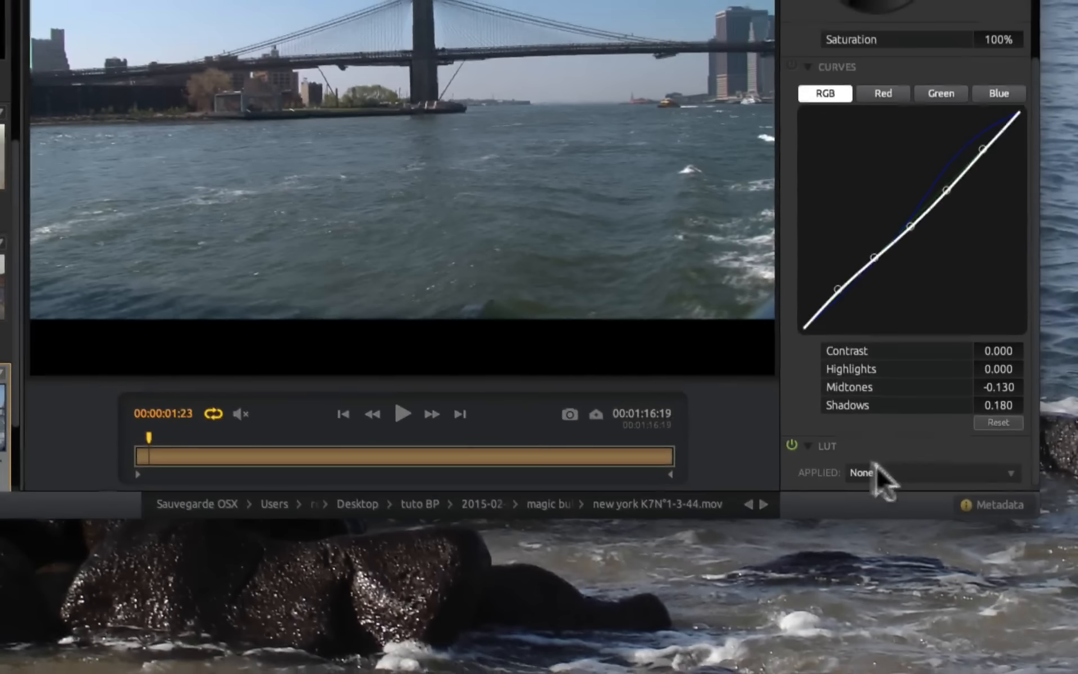
{"action": "left_click", "coordinate": [967, 473]}
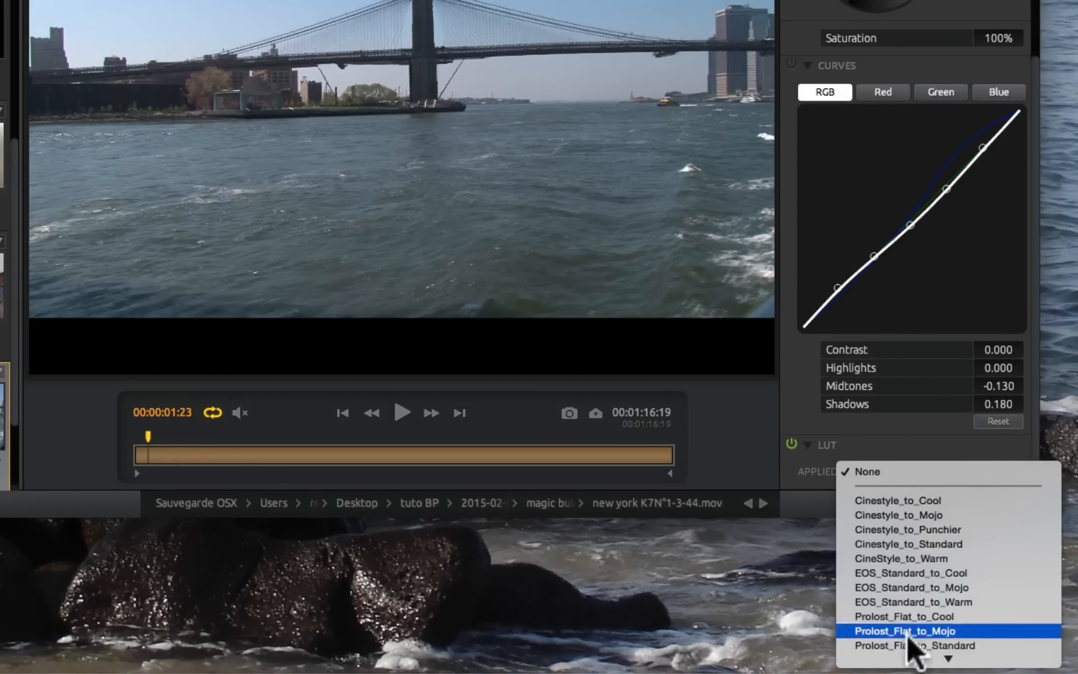
{"action": "mouse_move", "coordinate": [933, 661]}
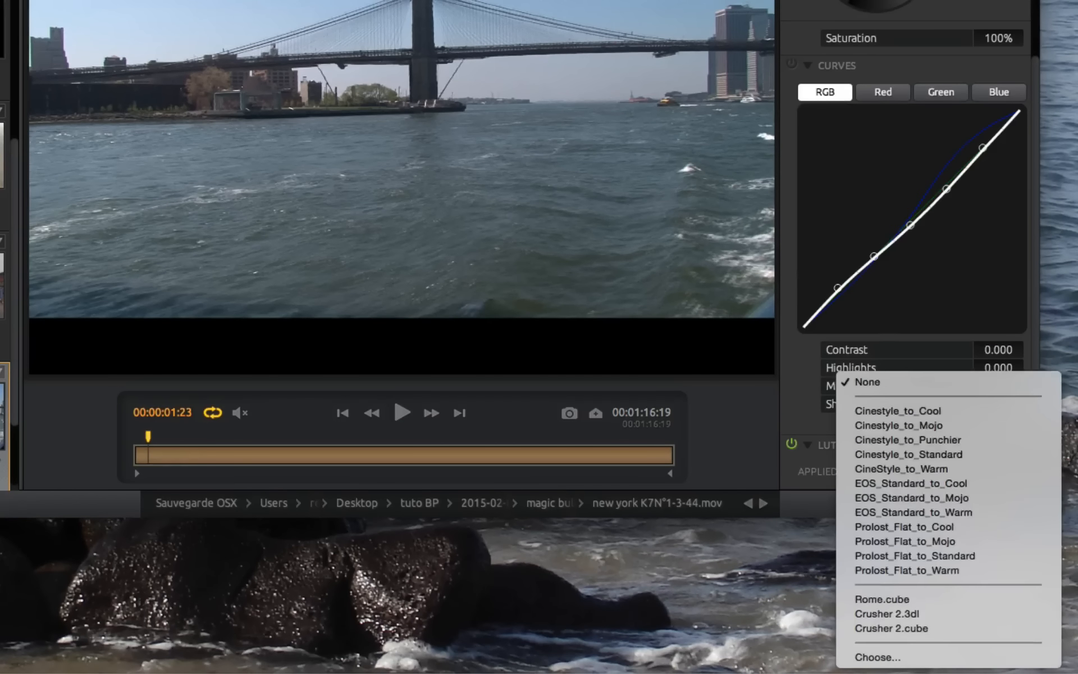
{"action": "left_click", "coordinate": [934, 657]}
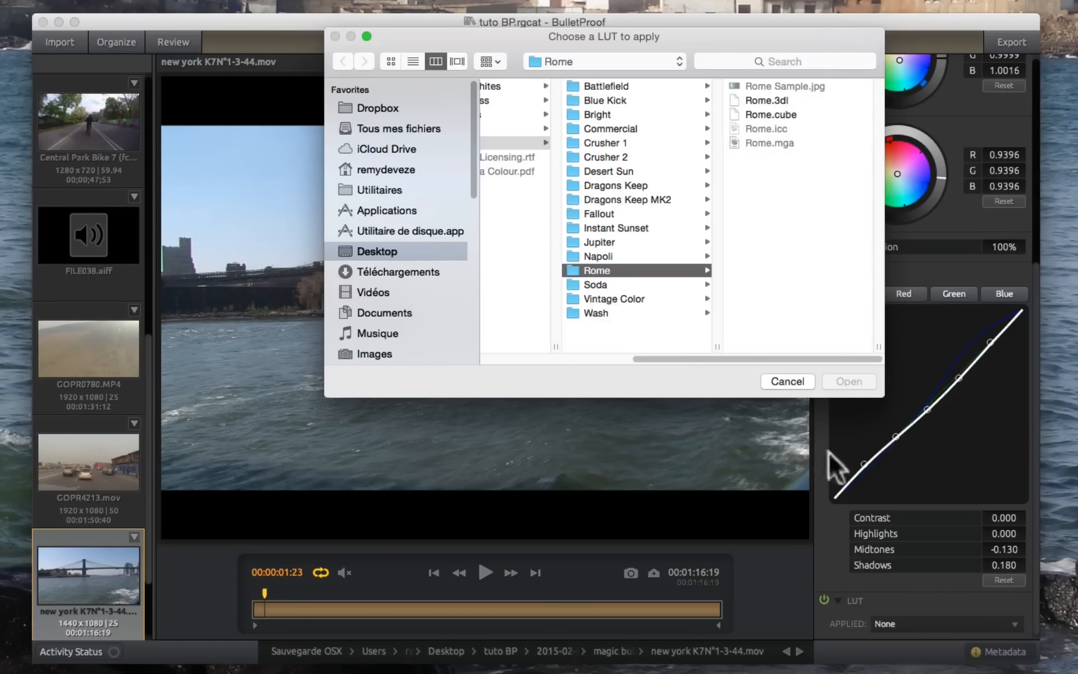
- Apply fallout.cube from the Rocket Rooster Movie Looks collection's Fallout folder as the LUT, and disable the LUT correction
{"action": "left_click_drag", "start_coordinate": [737, 358], "coordinate": [426, 360]}
{"action": "left_click", "coordinate": [522, 345]}
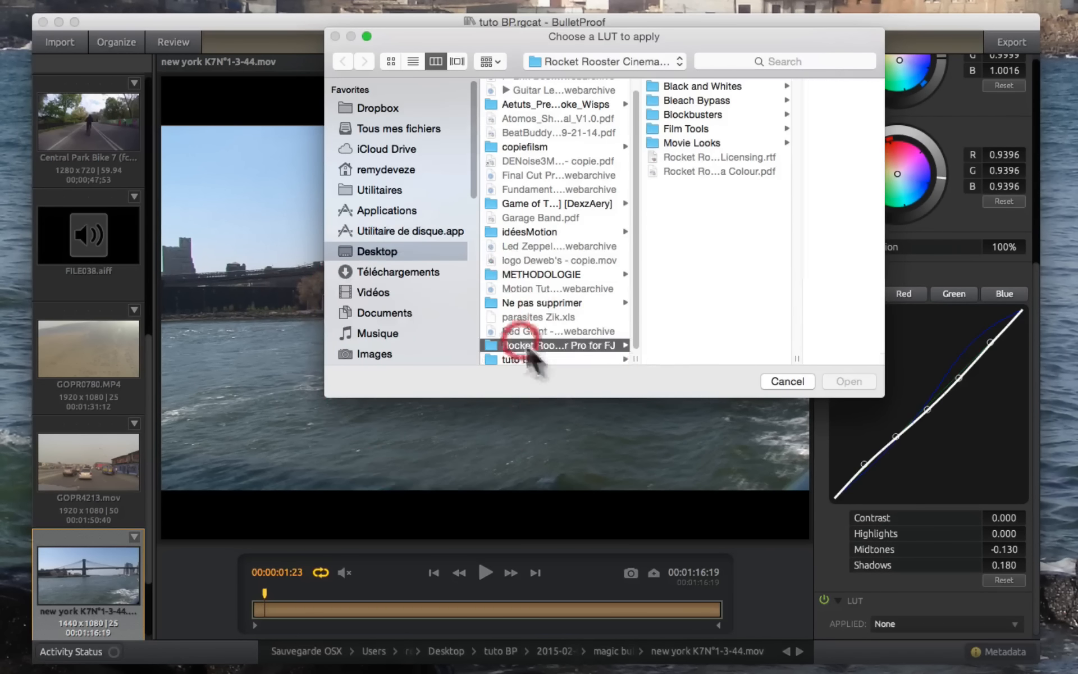
{"action": "left_click", "coordinate": [680, 142]}
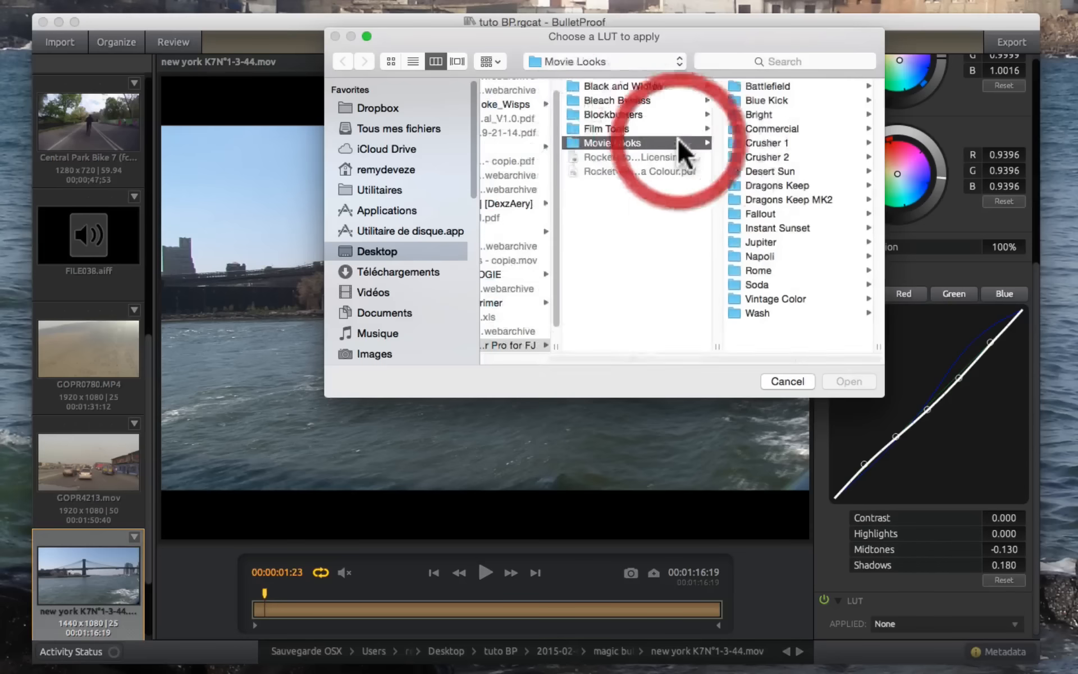
{"action": "left_click", "coordinate": [756, 214]}
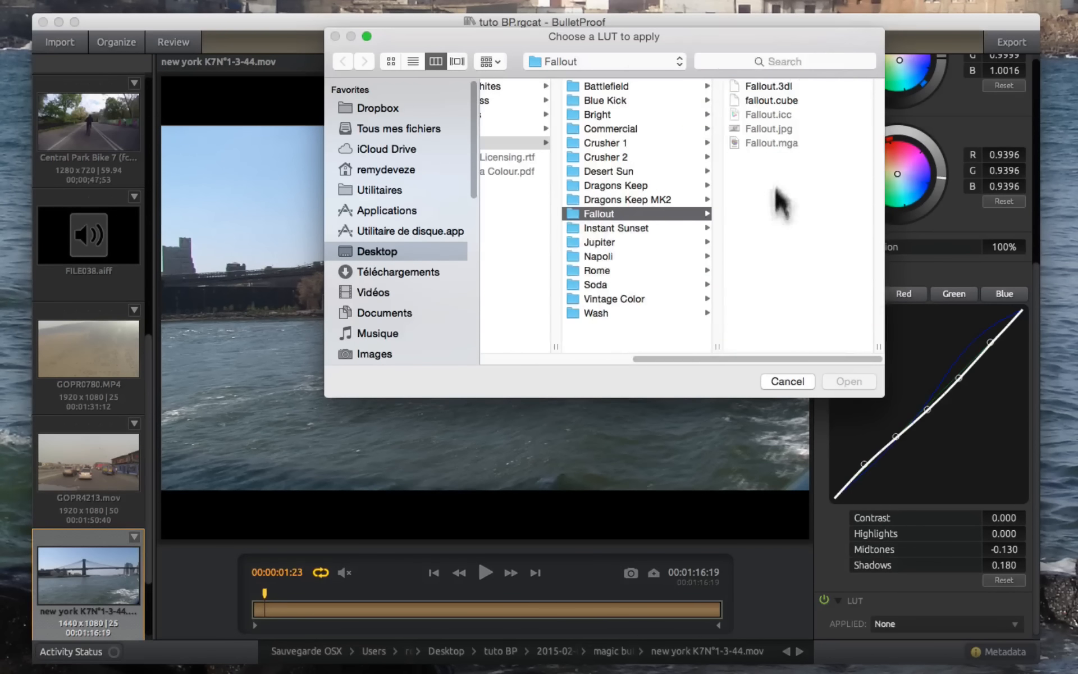
{"action": "left_click", "coordinate": [759, 99]}
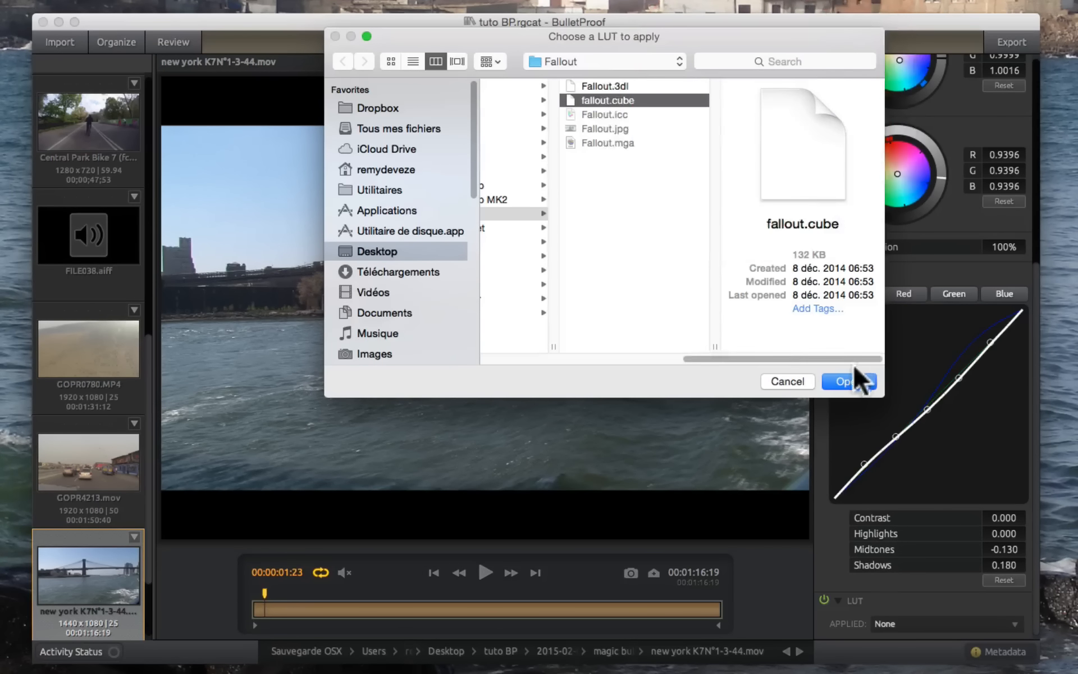
{"action": "left_click", "coordinate": [852, 379]}
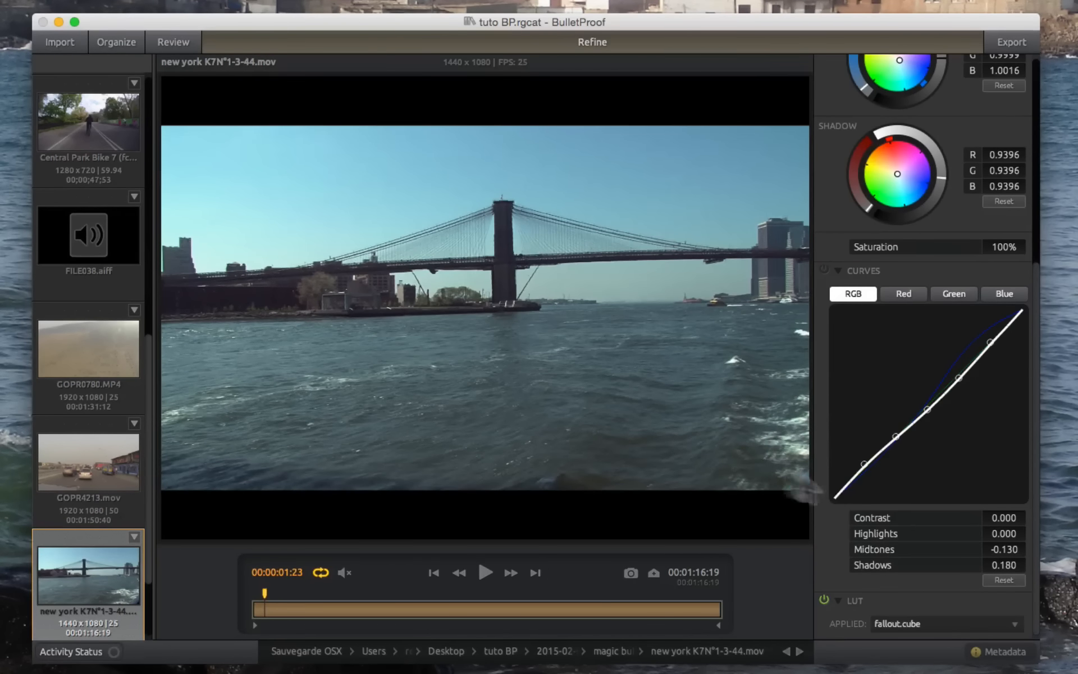
{"action": "left_click", "coordinate": [824, 600]}
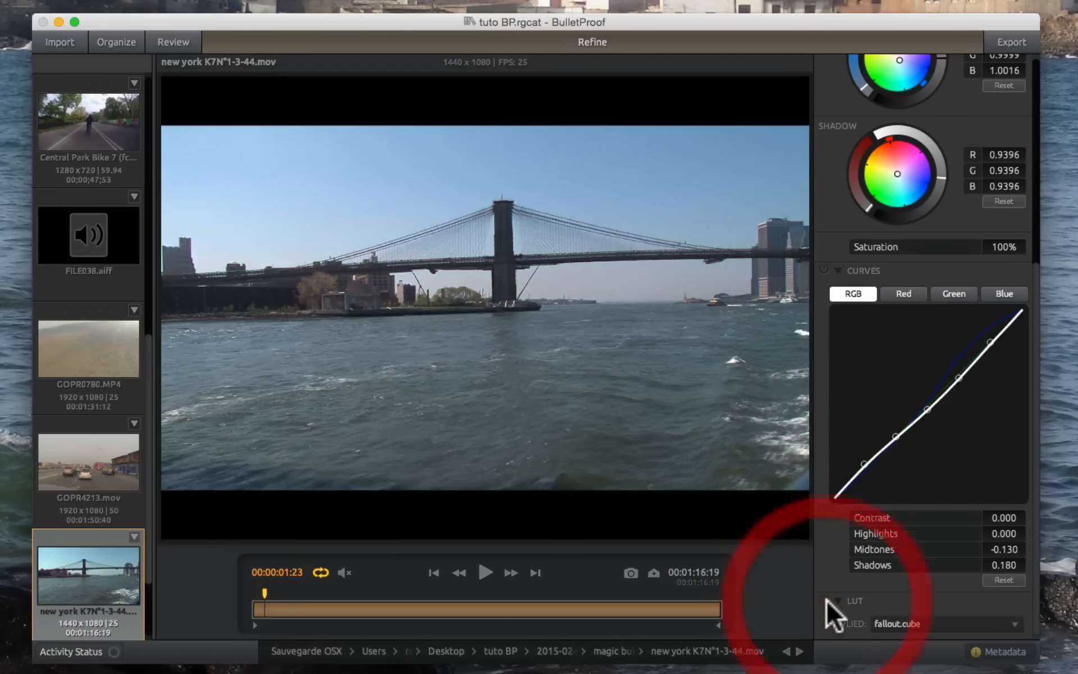
{"action": "left_click", "coordinate": [607, 45]}
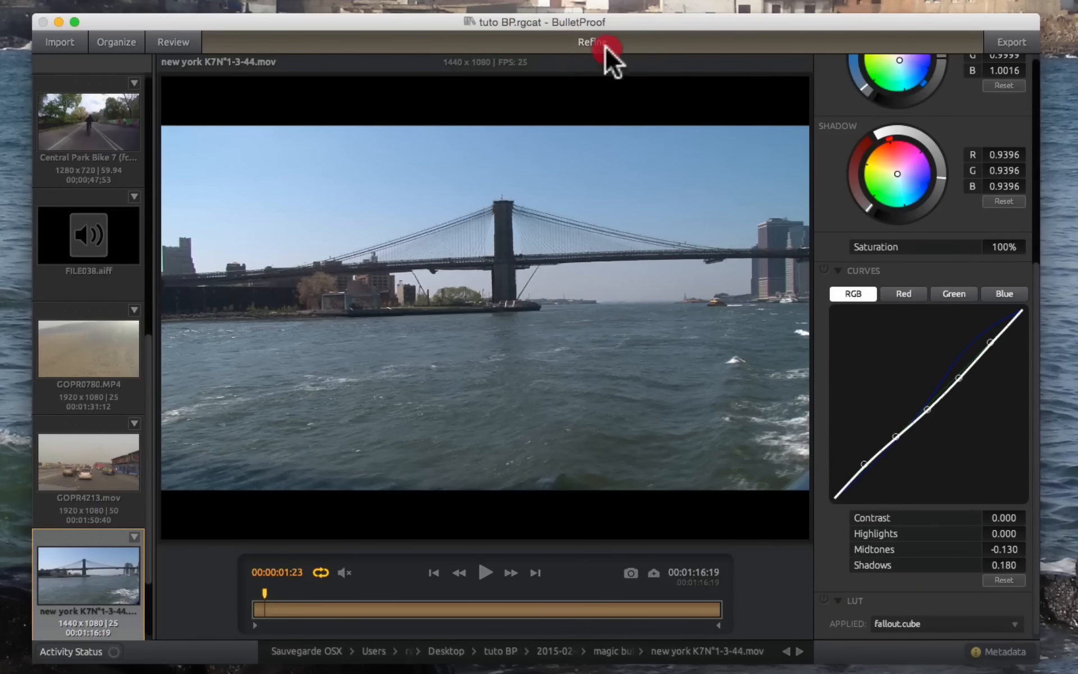
- Review the Export options for both clip sets, keeping Final Cut Pro X as the original-media set's metadata project format
{"action": "left_click", "coordinate": [990, 40]}
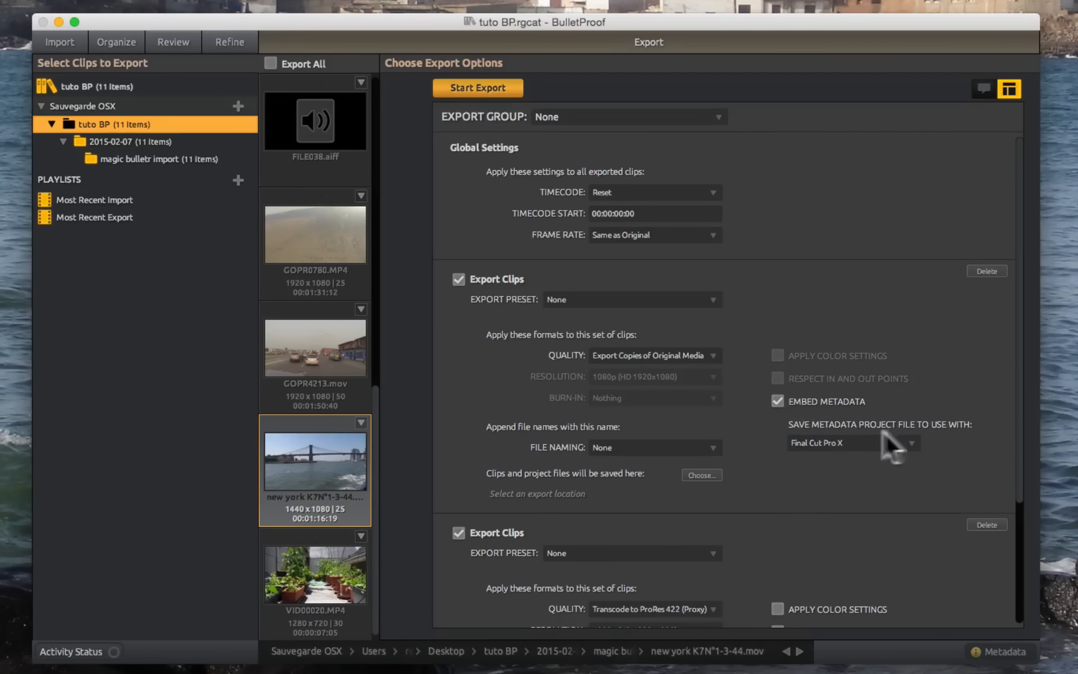
{"action": "left_click", "coordinate": [904, 445]}
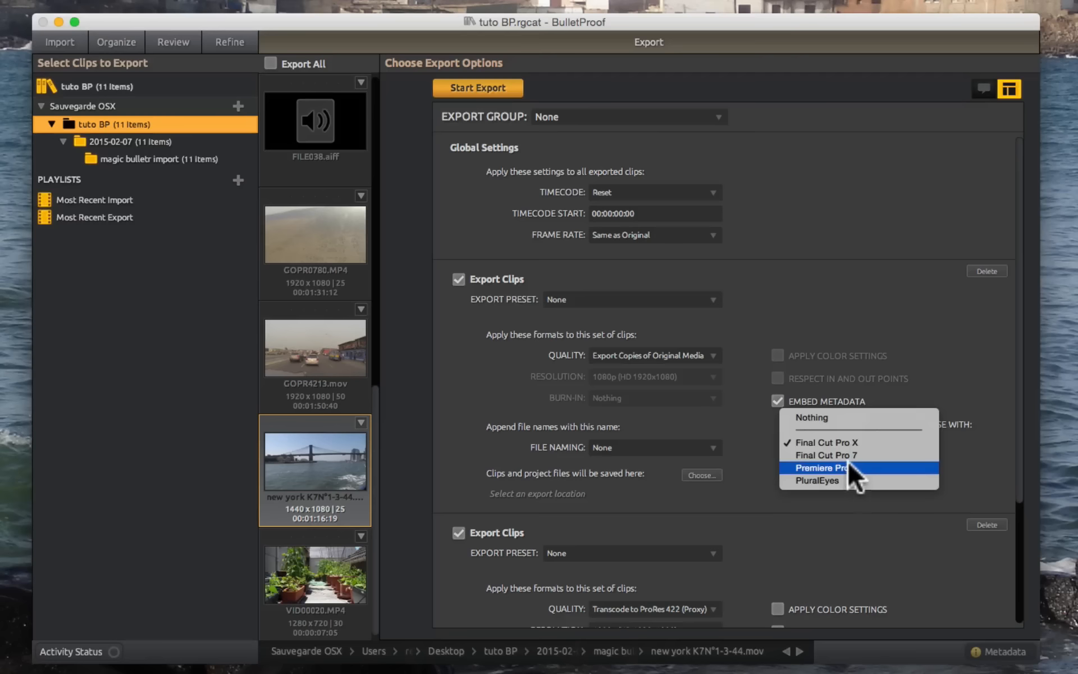
{"action": "left_click", "coordinate": [850, 443]}
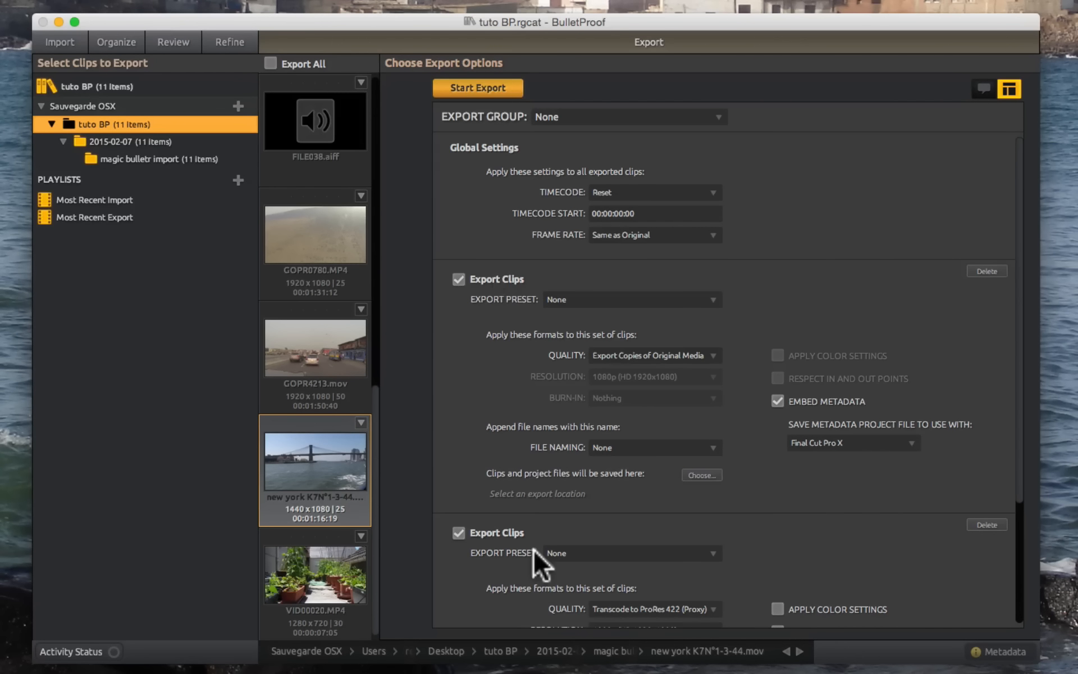
{"action": "scroll", "coordinate": [471, 336], "scroll_direction": "down", "scroll_amount": 5}
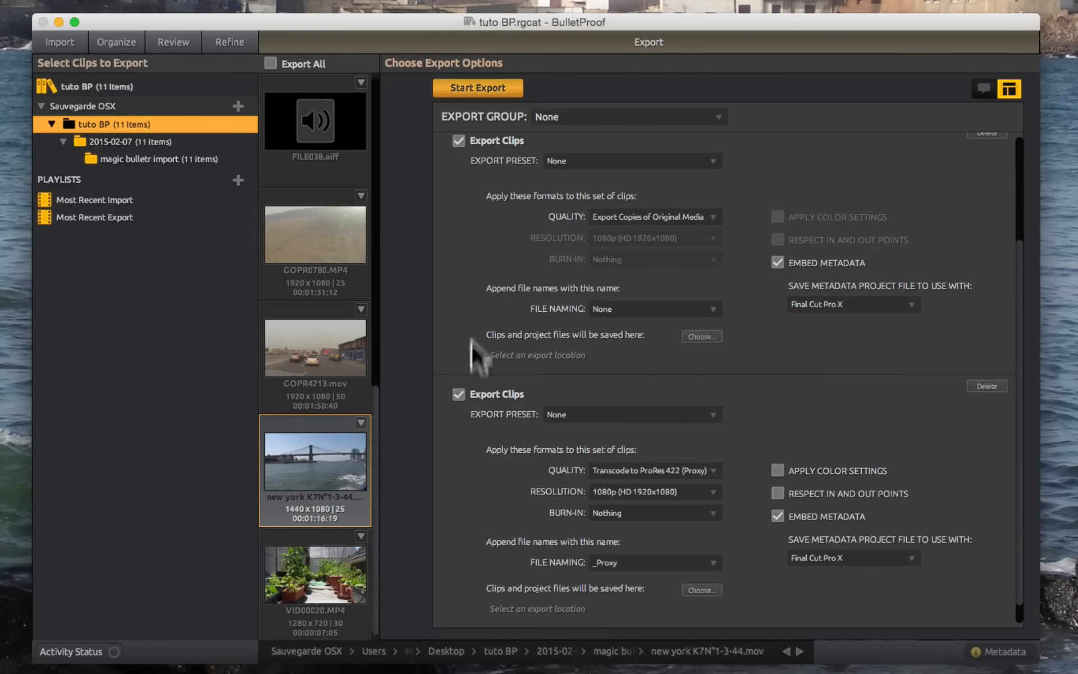
{"action": "scroll", "coordinate": [513, 288], "scroll_direction": "up", "scroll_amount": 1}
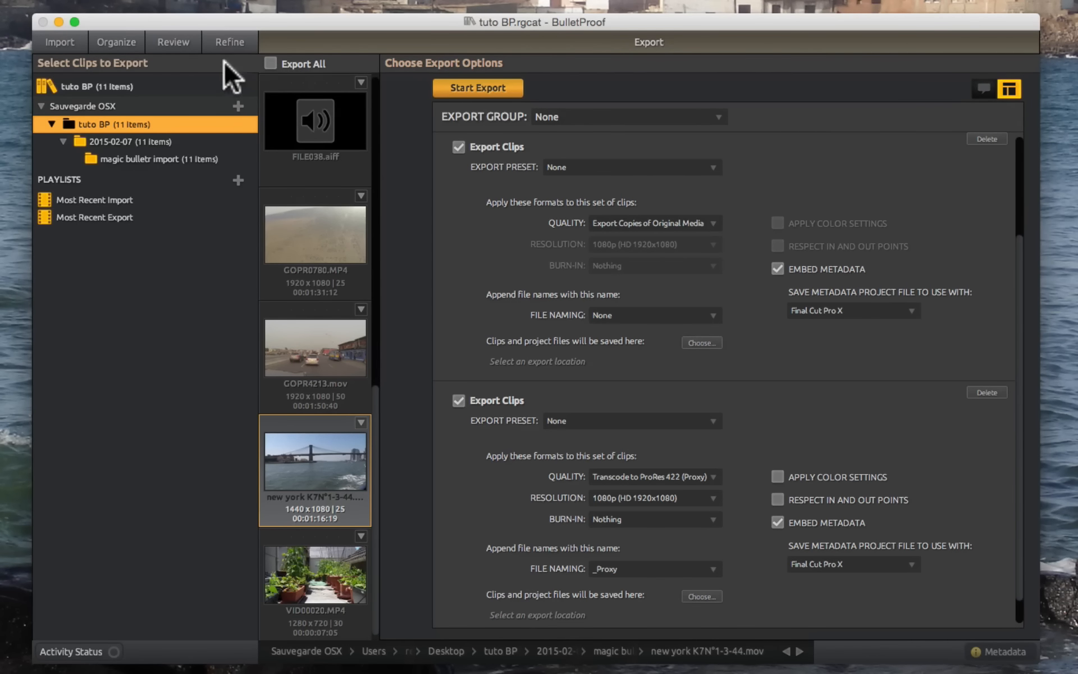
- Return to Refine, look over the color settings and scrub new york K7N°1-3-44.mov to about 00:00:19:08
{"action": "left_click", "coordinate": [228, 42]}
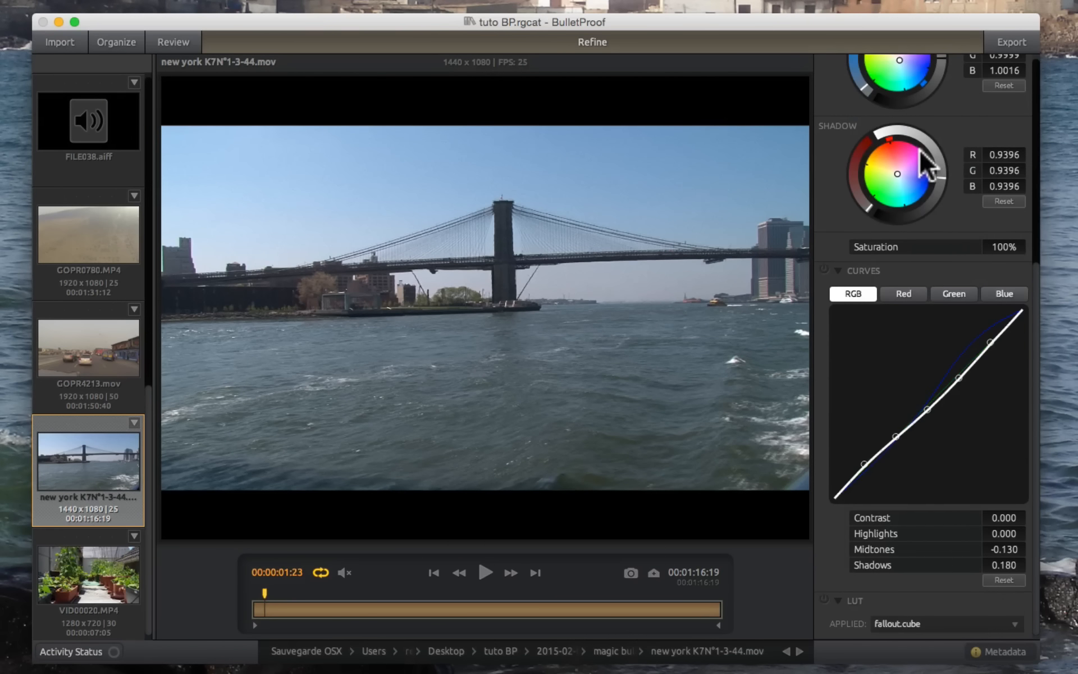
{"action": "scroll", "coordinate": [921, 320], "scroll_direction": "down", "scroll_amount": 5}
{"action": "scroll", "coordinate": [933, 388], "scroll_direction": "up", "scroll_amount": 5}
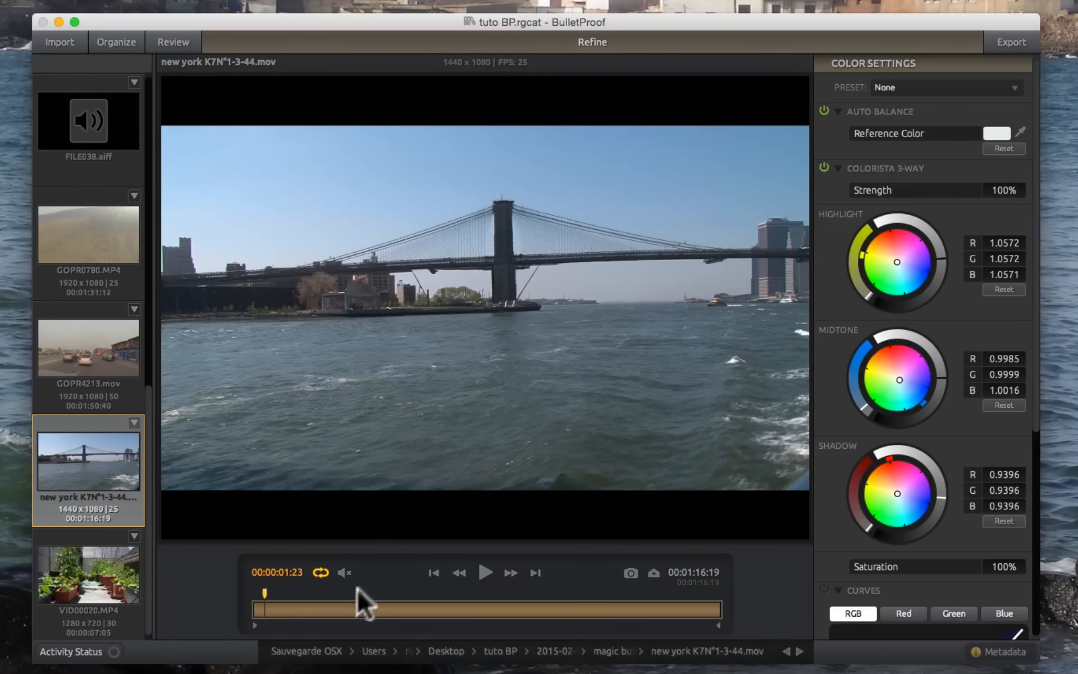
{"action": "left_click", "coordinate": [264, 595]}
{"action": "left_click_drag", "start_coordinate": [263, 596], "coordinate": [368, 603]}
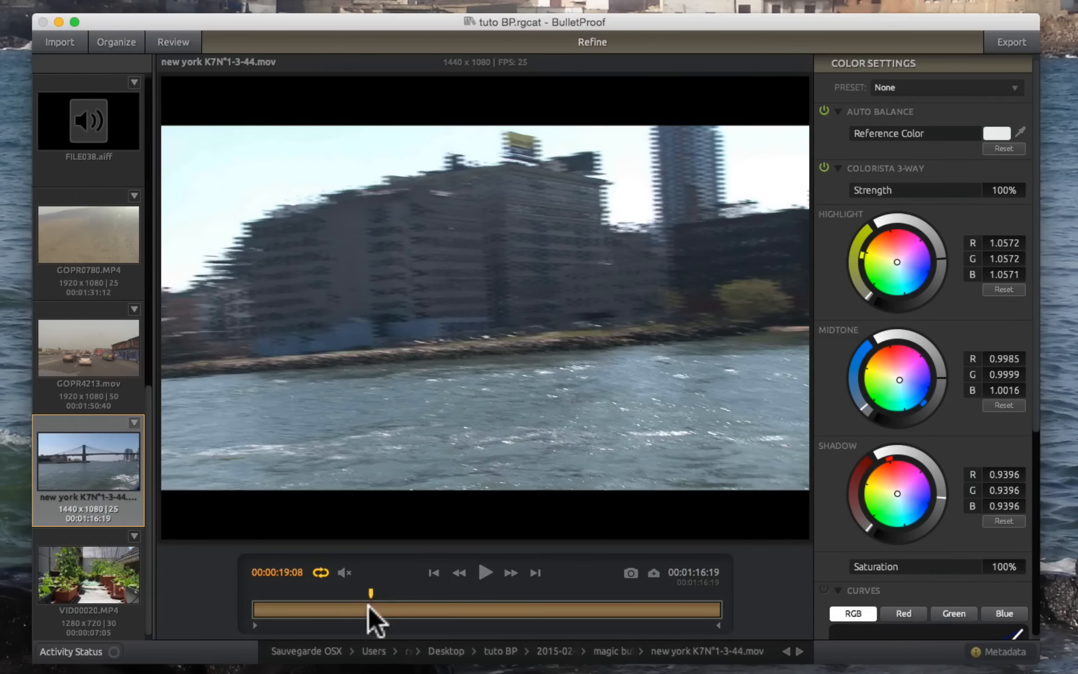
- Trim new york K7N°1-3-44.mov with an in point at about 00:00:02:02 and an out point at about 00:00:15:01
{"action": "mouse_move", "coordinate": [254, 626]}
{"action": "left_mouse_down"}
{"action": "mouse_move", "coordinate": [372, 625]}
{"action": "mouse_move", "coordinate": [422, 608]}
{"action": "mouse_move", "coordinate": [382, 612]}
{"action": "mouse_move", "coordinate": [577, 626]}
{"action": "mouse_move", "coordinate": [240, 585]}
{"action": "mouse_move", "coordinate": [264, 600]}
{"action": "left_mouse_up"}
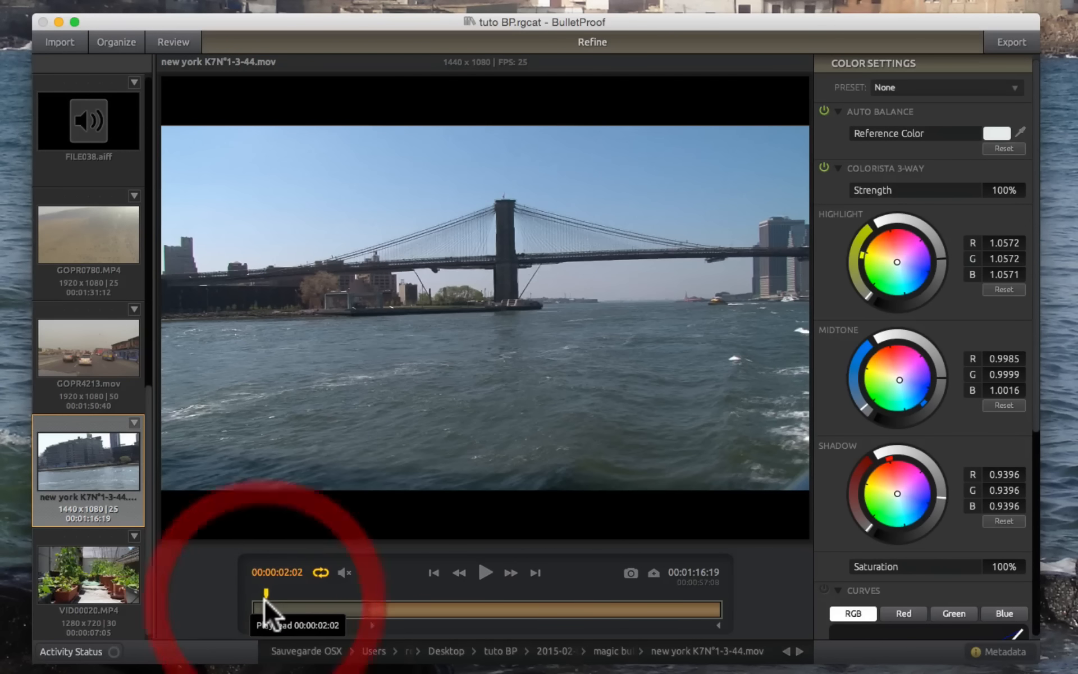
{"action": "key", "text": "i"}
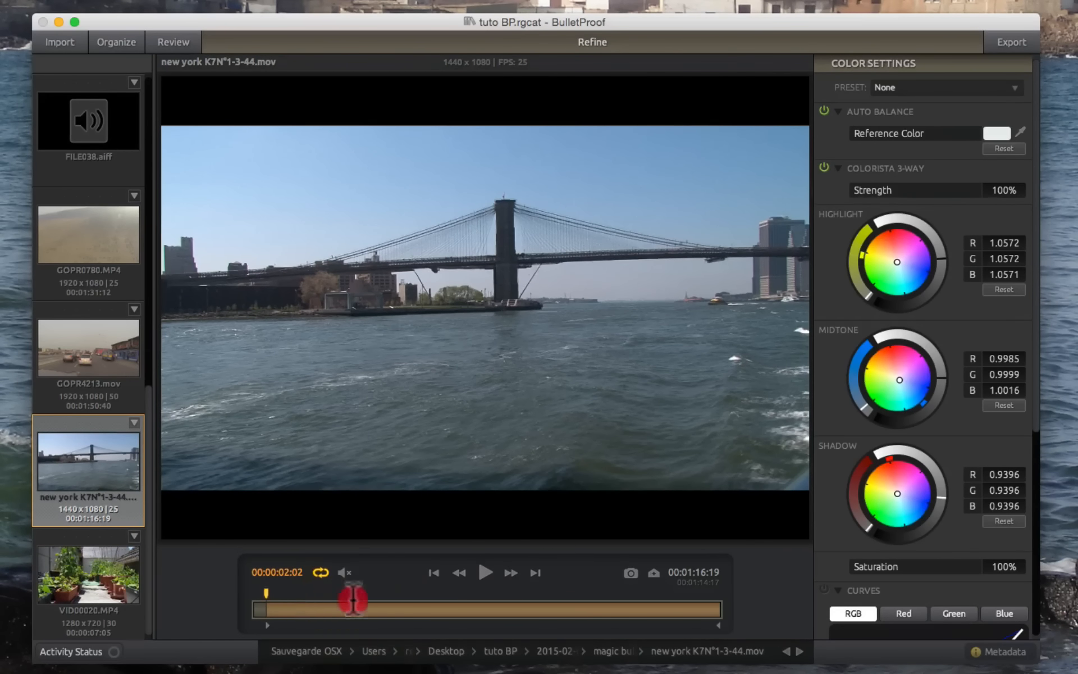
{"action": "mouse_move", "coordinate": [278, 609]}
{"action": "left_mouse_down"}
{"action": "mouse_move", "coordinate": [454, 621]}
{"action": "mouse_move", "coordinate": [345, 623]}
{"action": "left_mouse_up"}
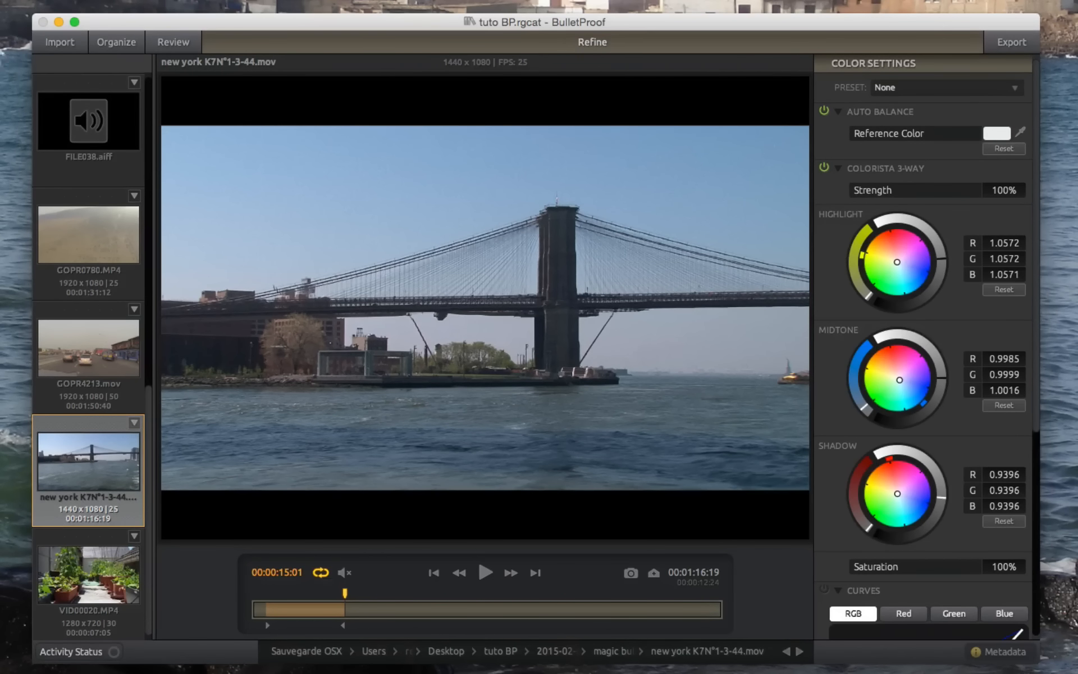
- Look through the Import, Organize, Review and Refine workspaces in order, ending in Export
{"action": "left_click", "coordinate": [60, 43]}
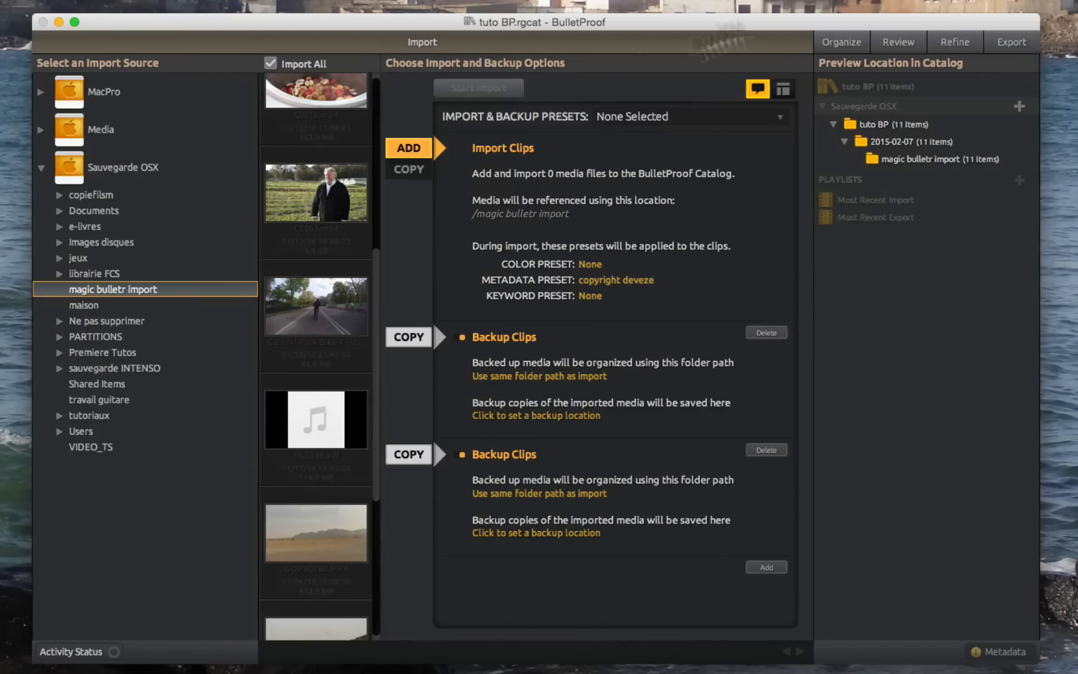
{"action": "left_click", "coordinate": [851, 44]}
{"action": "left_click", "coordinate": [891, 44]}
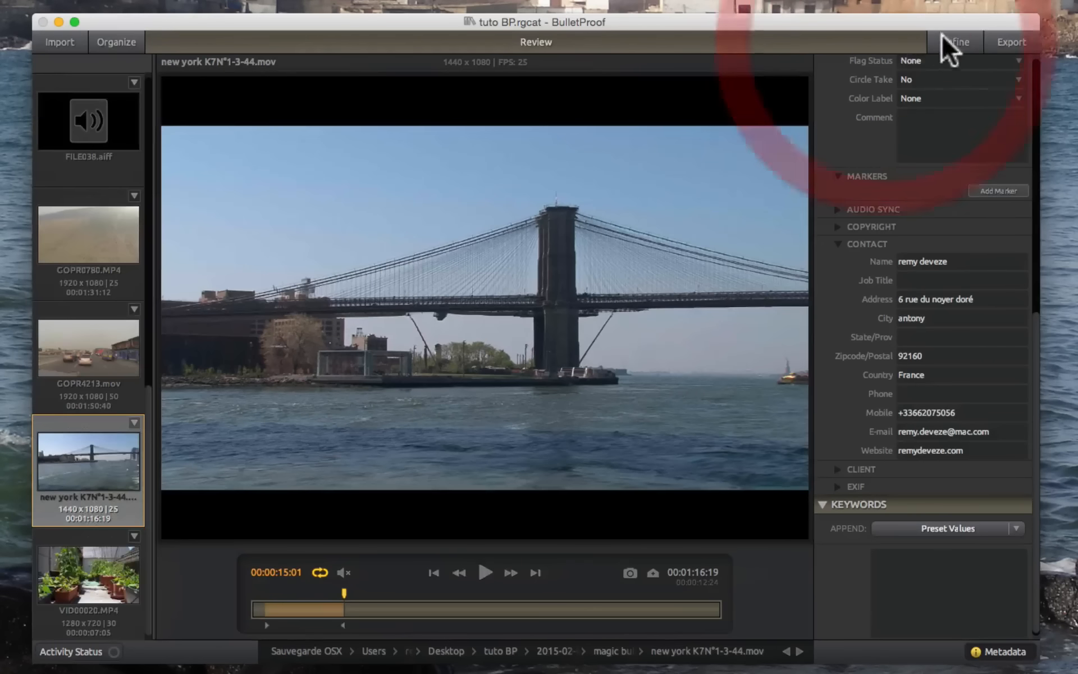
{"action": "left_click", "coordinate": [954, 46]}
{"action": "left_click", "coordinate": [1016, 39]}
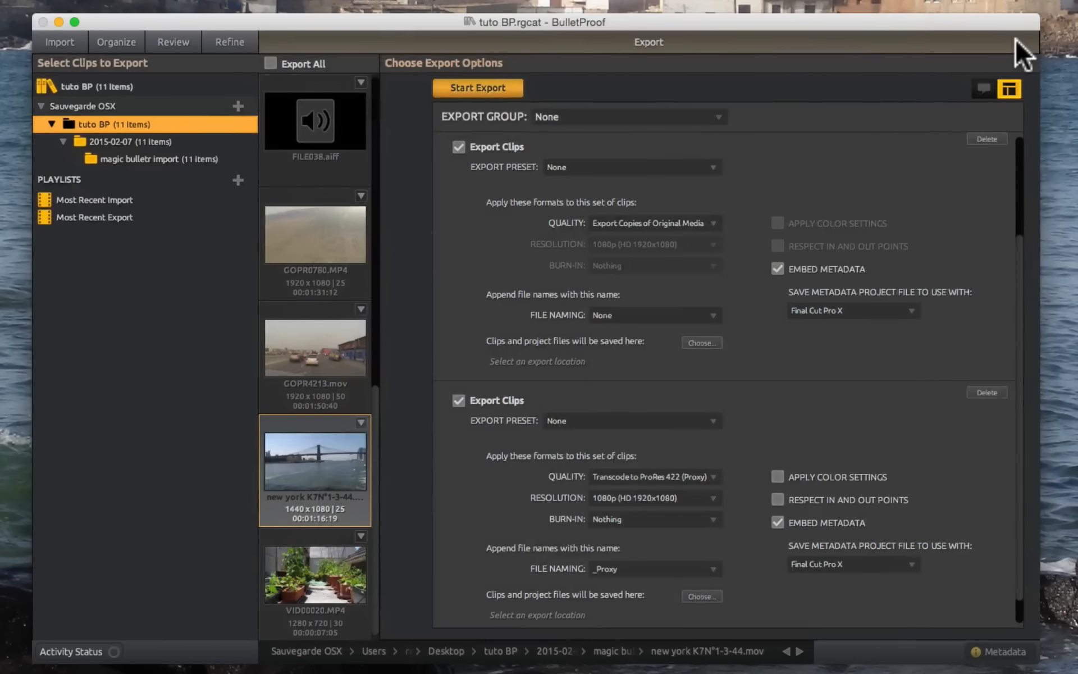